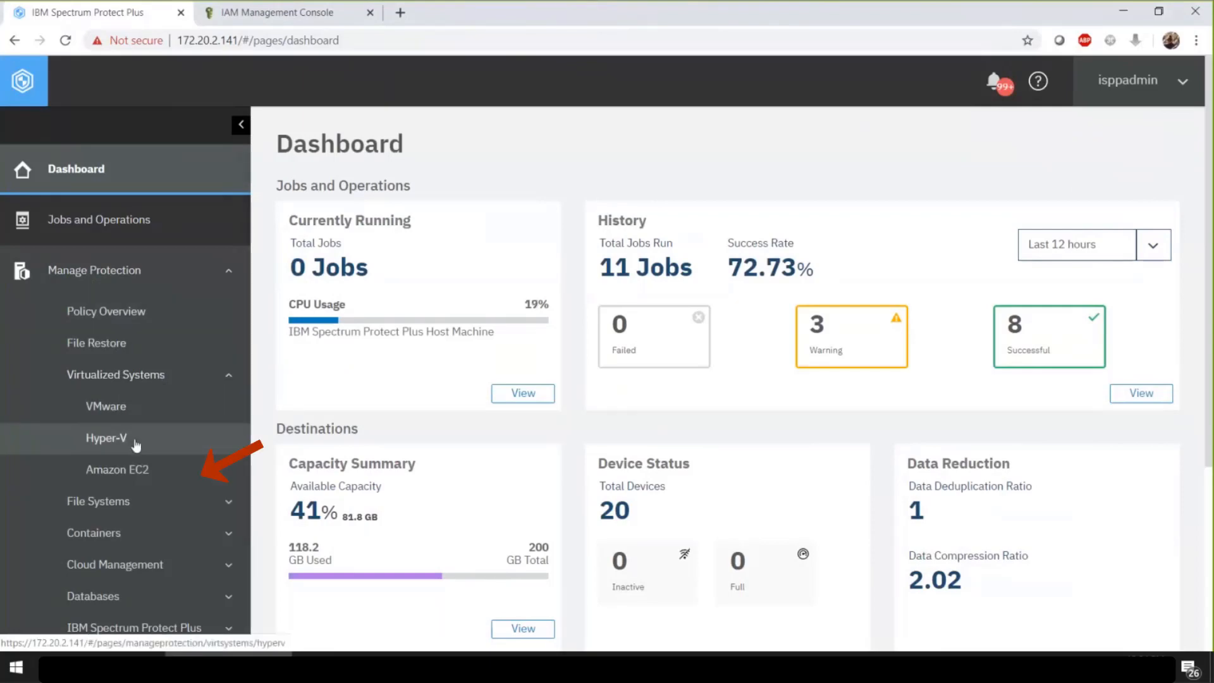
Open account management for Amazon EC2 protection and start a new account named bcjaws.
{"action": "left_click", "coordinate": [156, 471]}
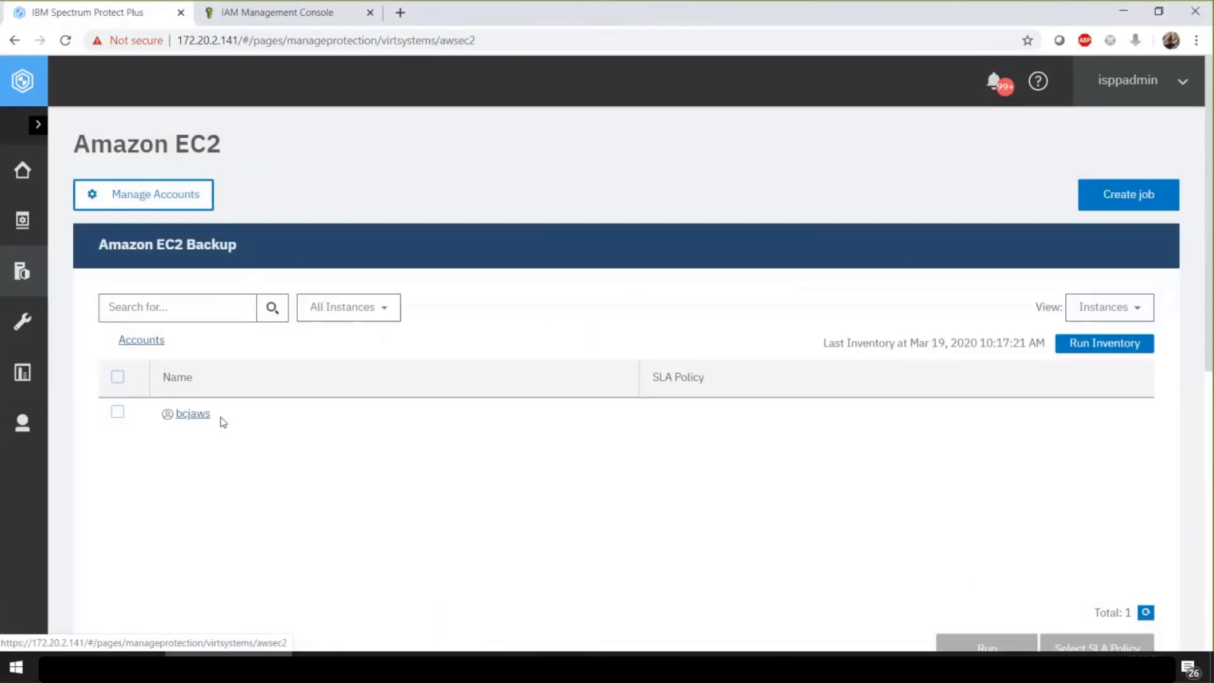
{"action": "left_click", "coordinate": [210, 205]}
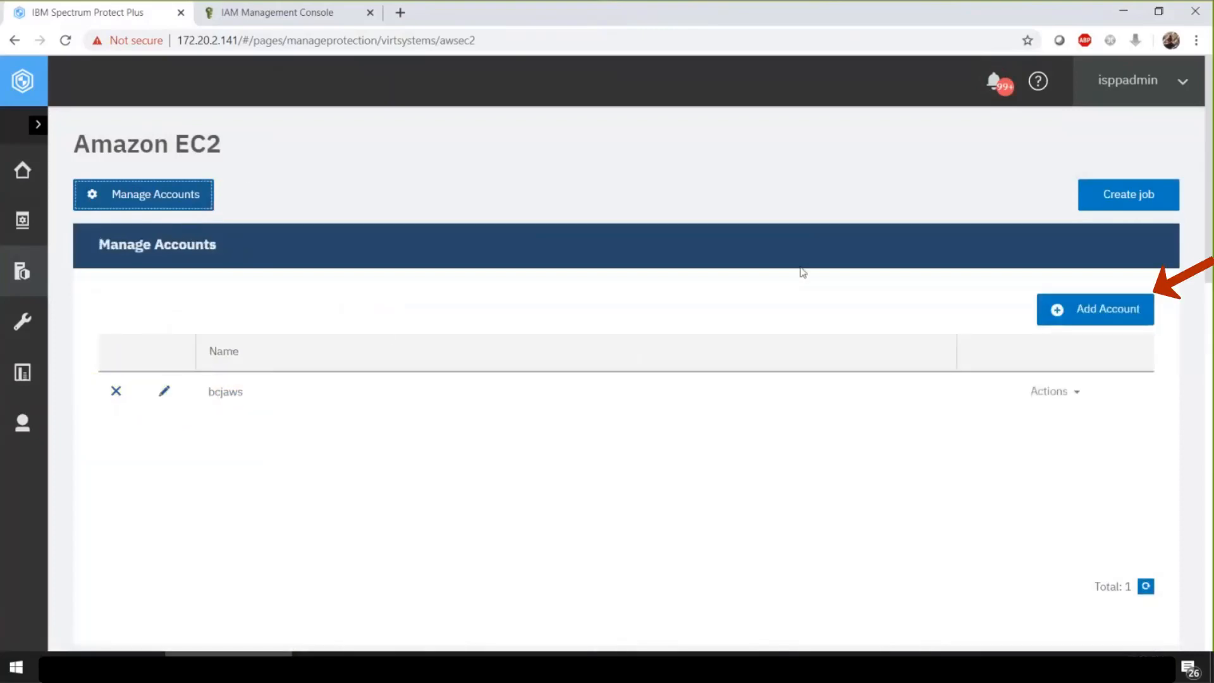
{"action": "left_click", "coordinate": [1064, 321]}
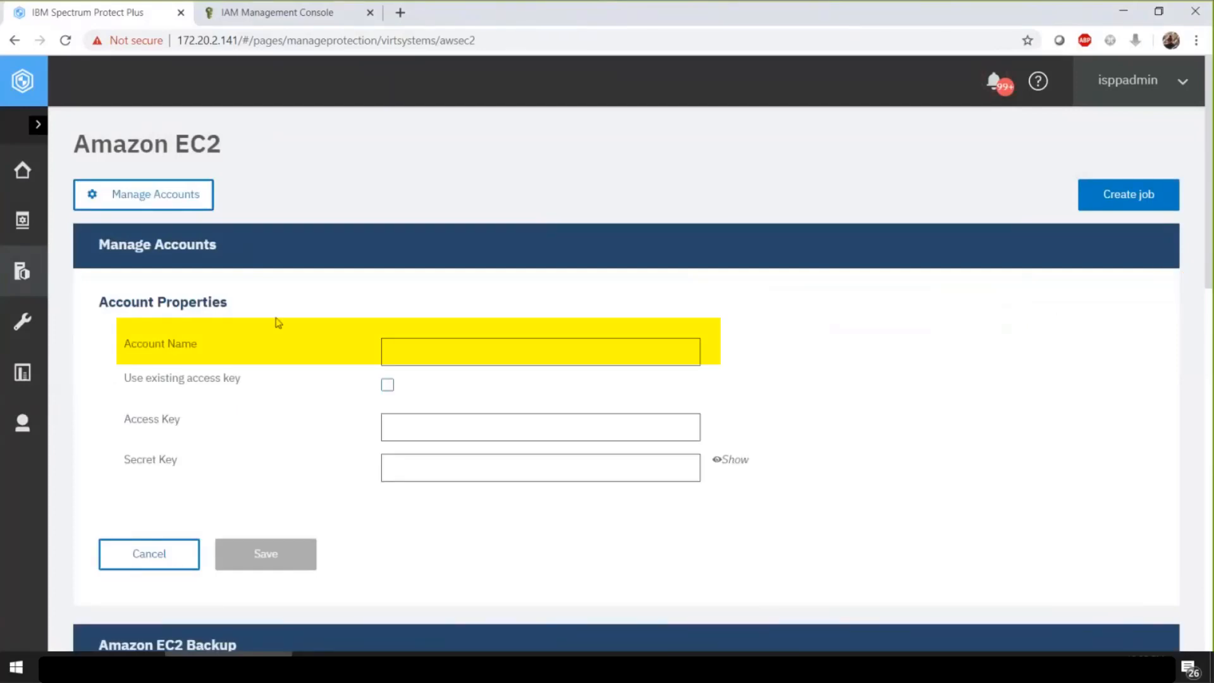
{"action": "left_click", "coordinate": [396, 345]}
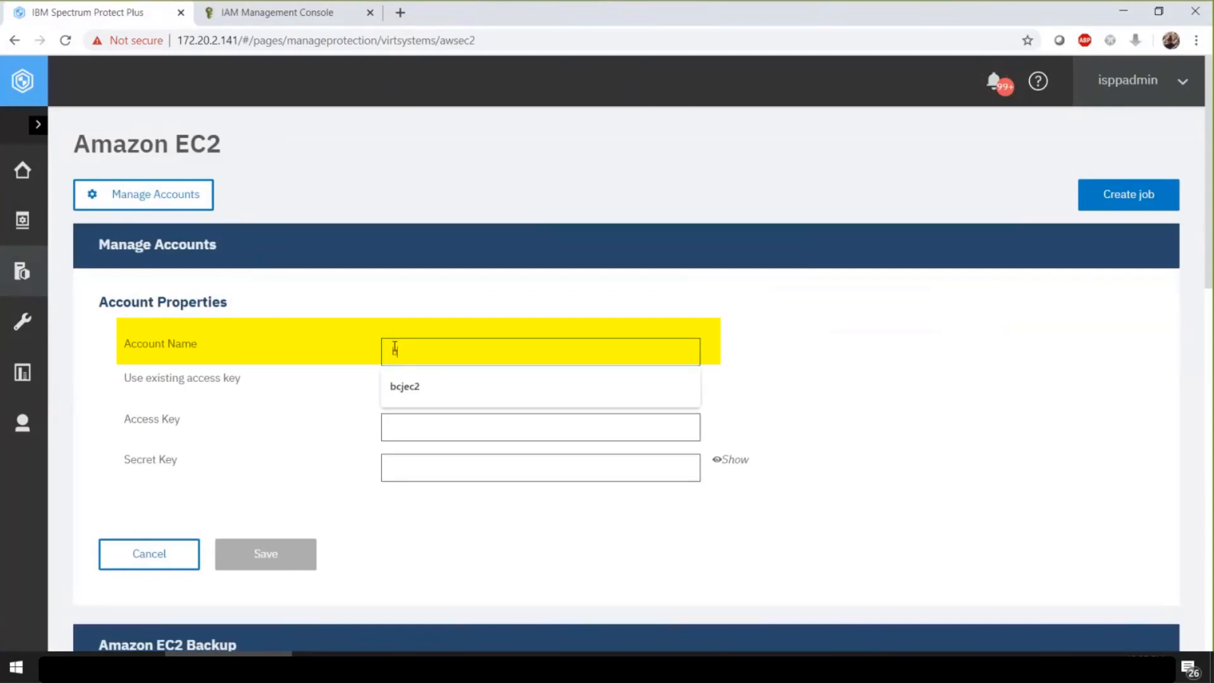
{"action": "type", "text": "bcjaws"}
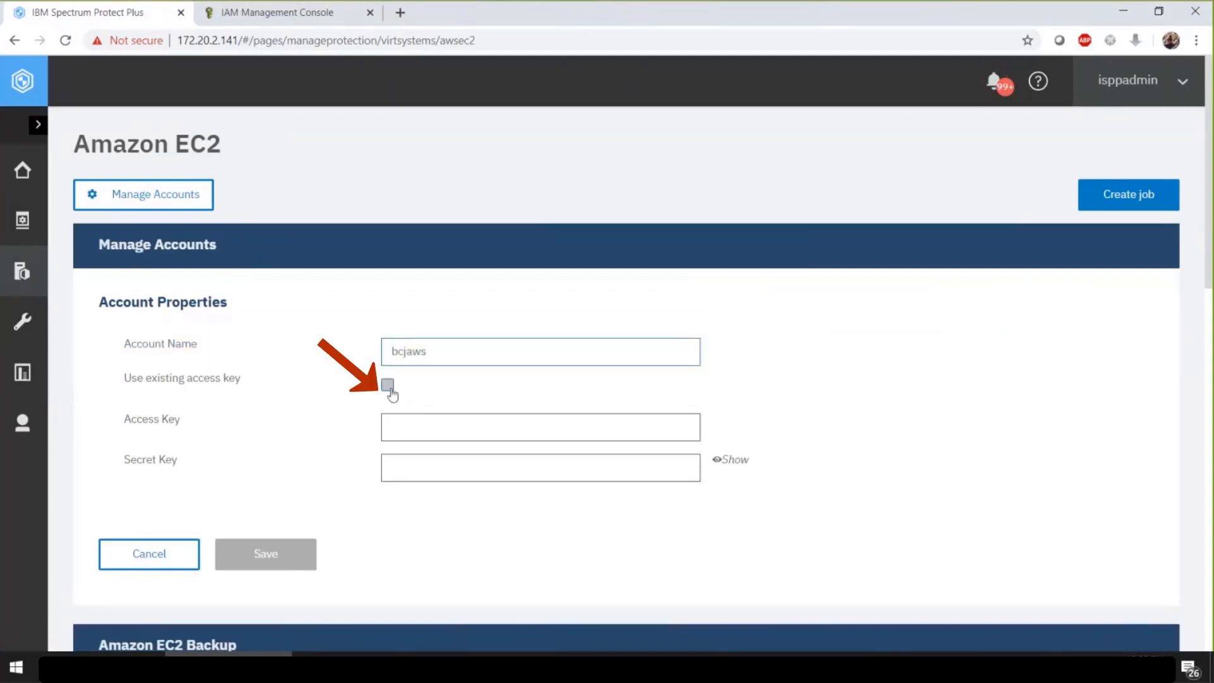
Check which existing access keys the account can reuse, leaving the existing-key option off to show the manual key fields.
{"action": "left_click", "coordinate": [387, 385]}
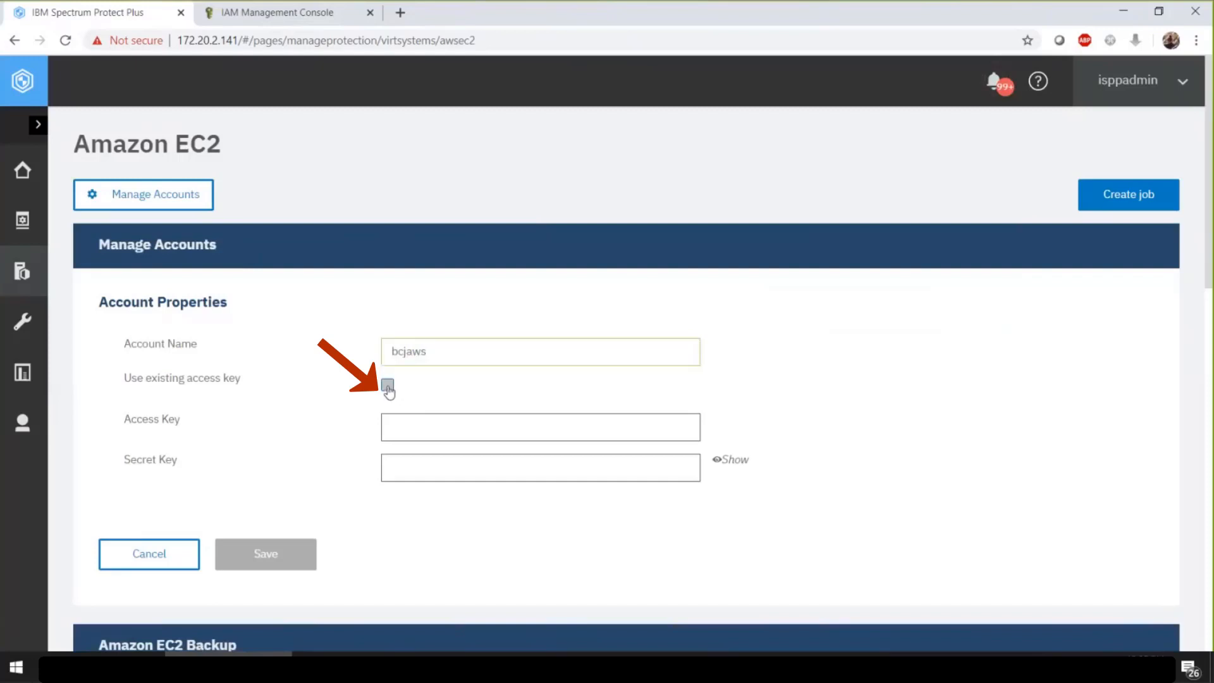
{"action": "left_click", "coordinate": [438, 434]}
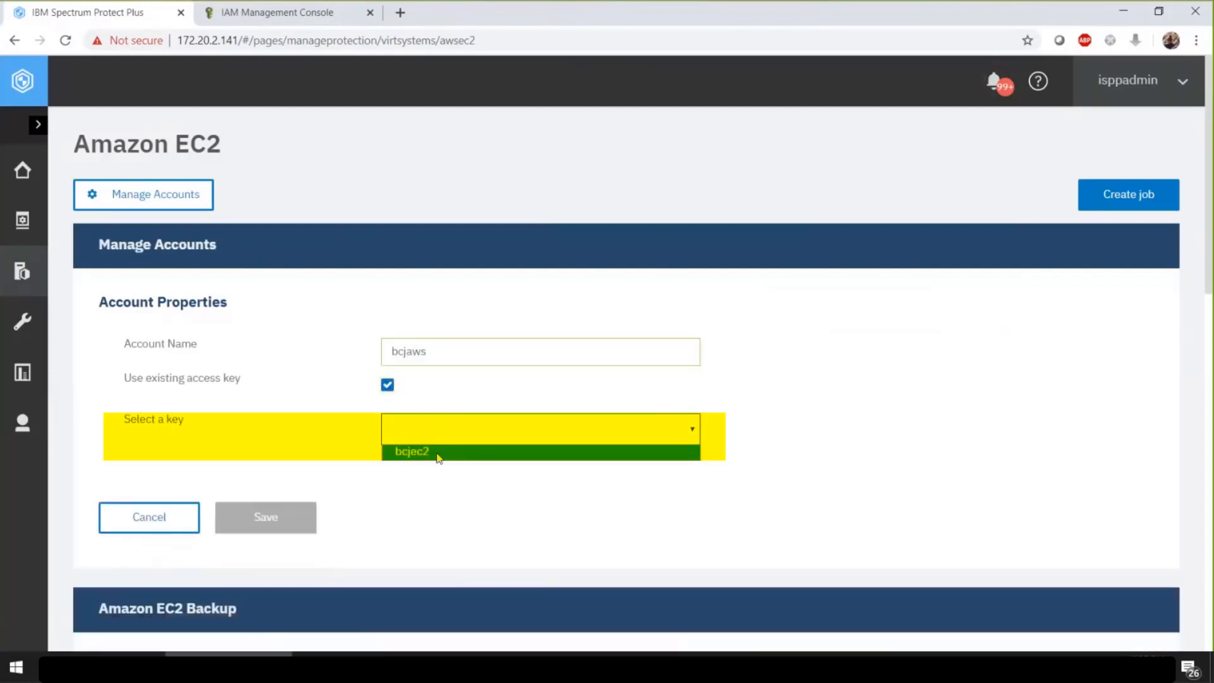
{"action": "left_click", "coordinate": [388, 385]}
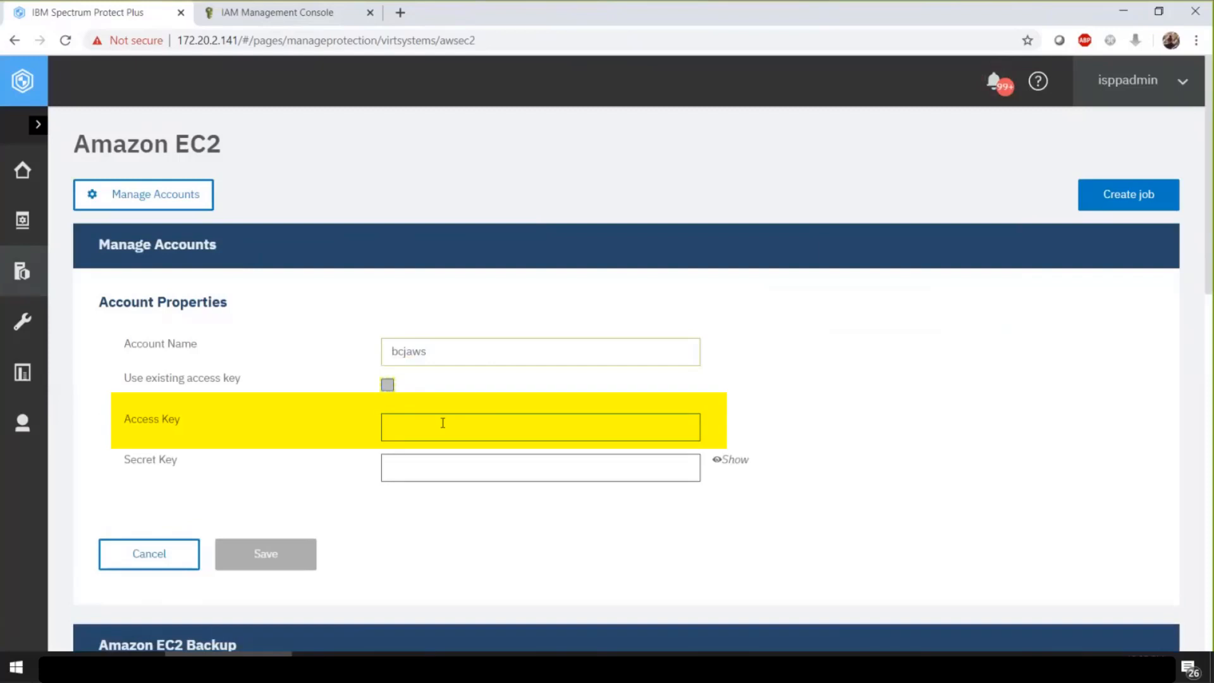
{"action": "left_click", "coordinate": [401, 464]}
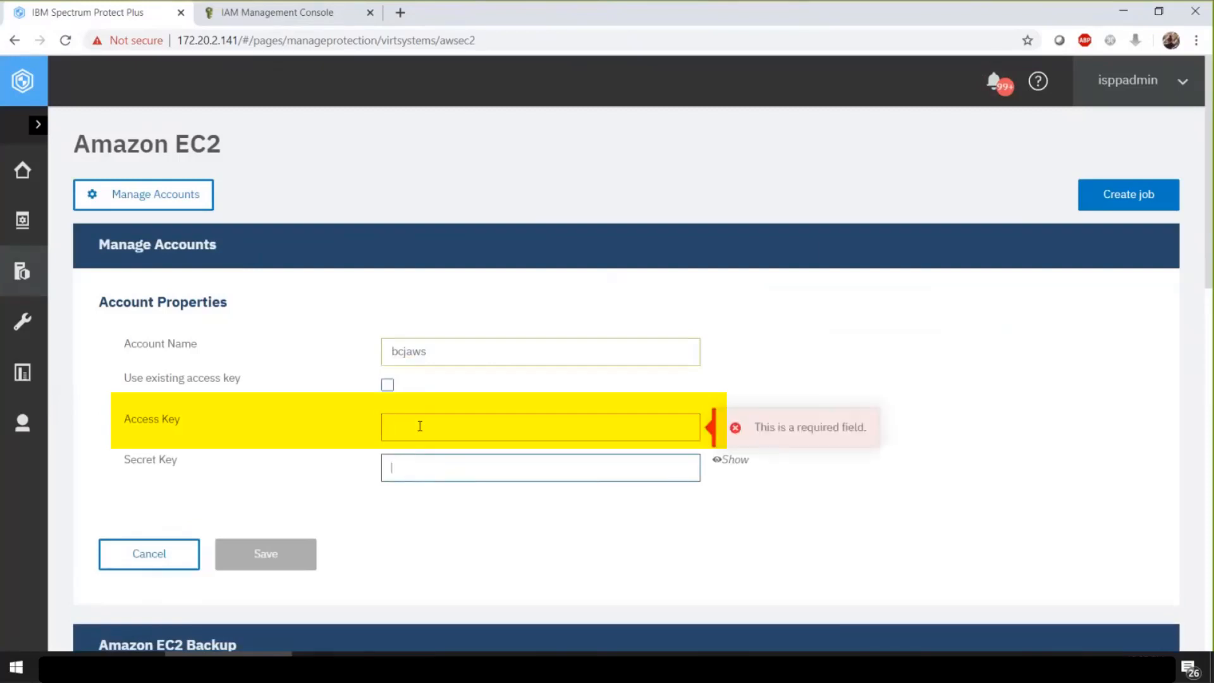
{"action": "left_click", "coordinate": [420, 426]}
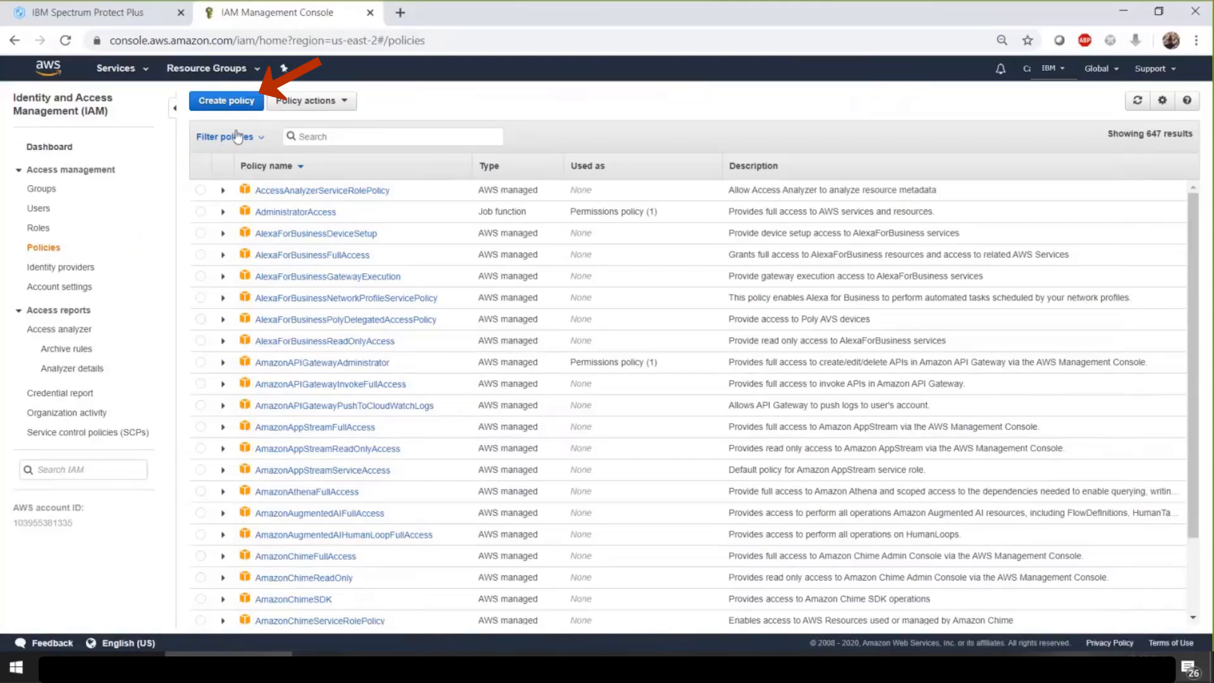
Start a new IAM policy in the AWS console for the EC2 service with all EC2 actions allowed.
{"action": "left_click", "coordinate": [228, 96]}
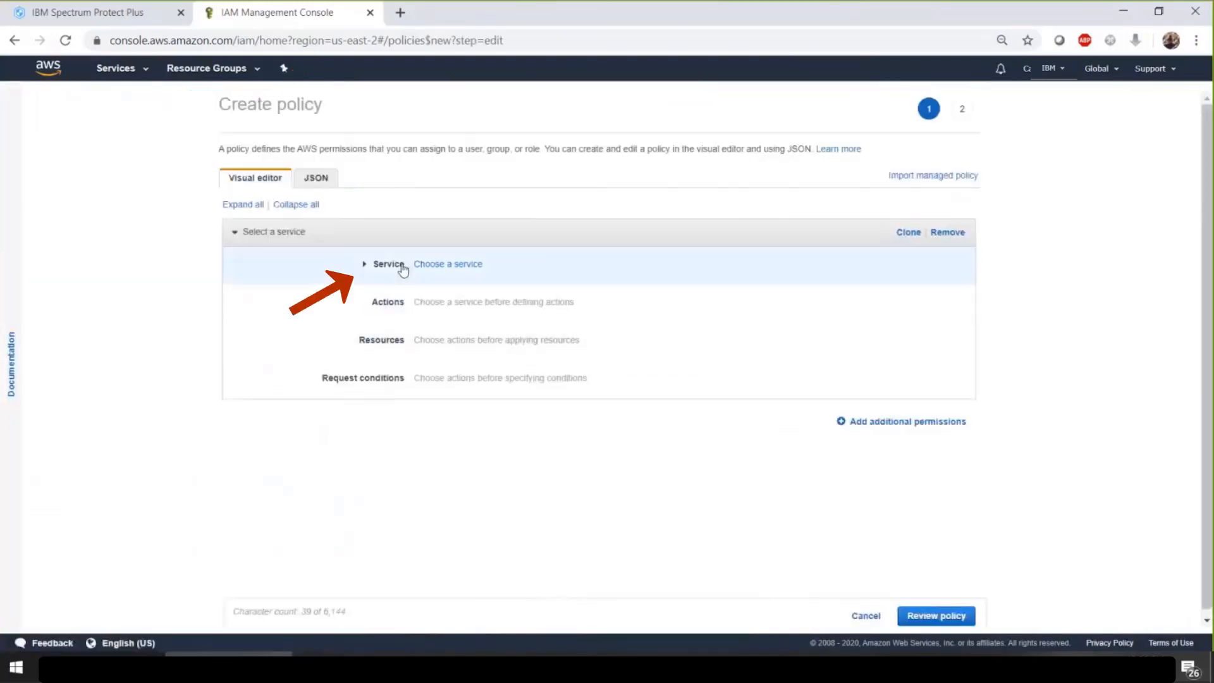
{"action": "left_click", "coordinate": [455, 265]}
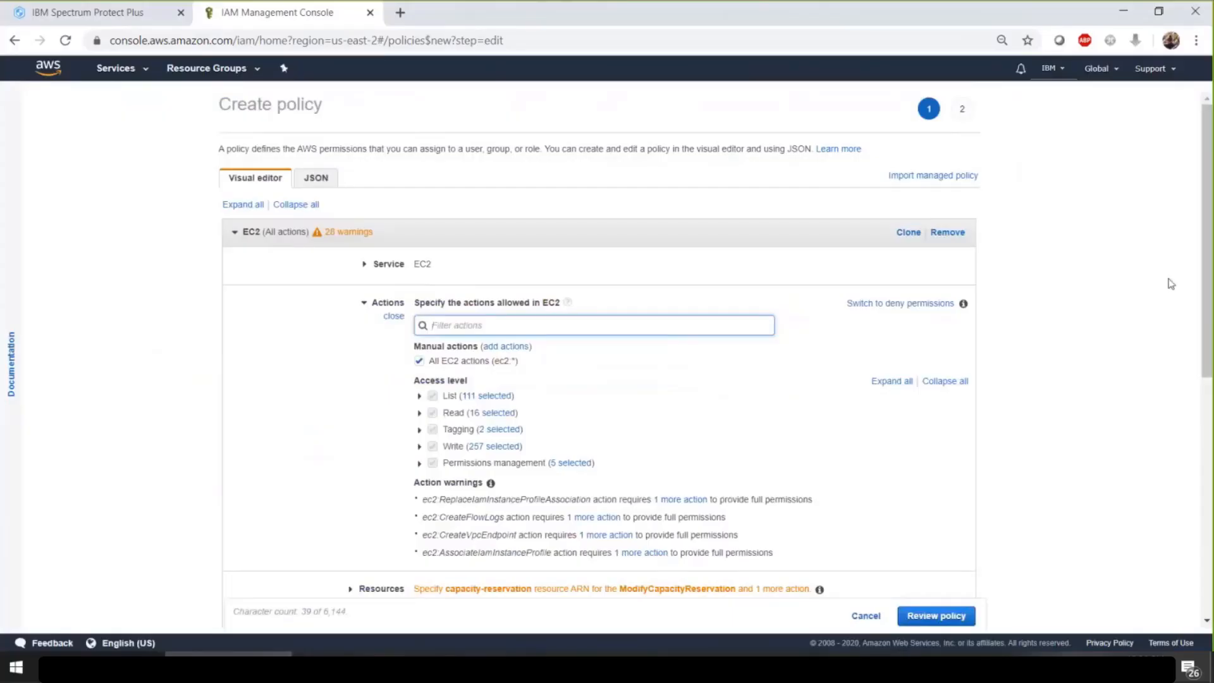
{"action": "scroll", "coordinate": [891, 325], "scroll_direction": "down", "scroll_amount": 1}
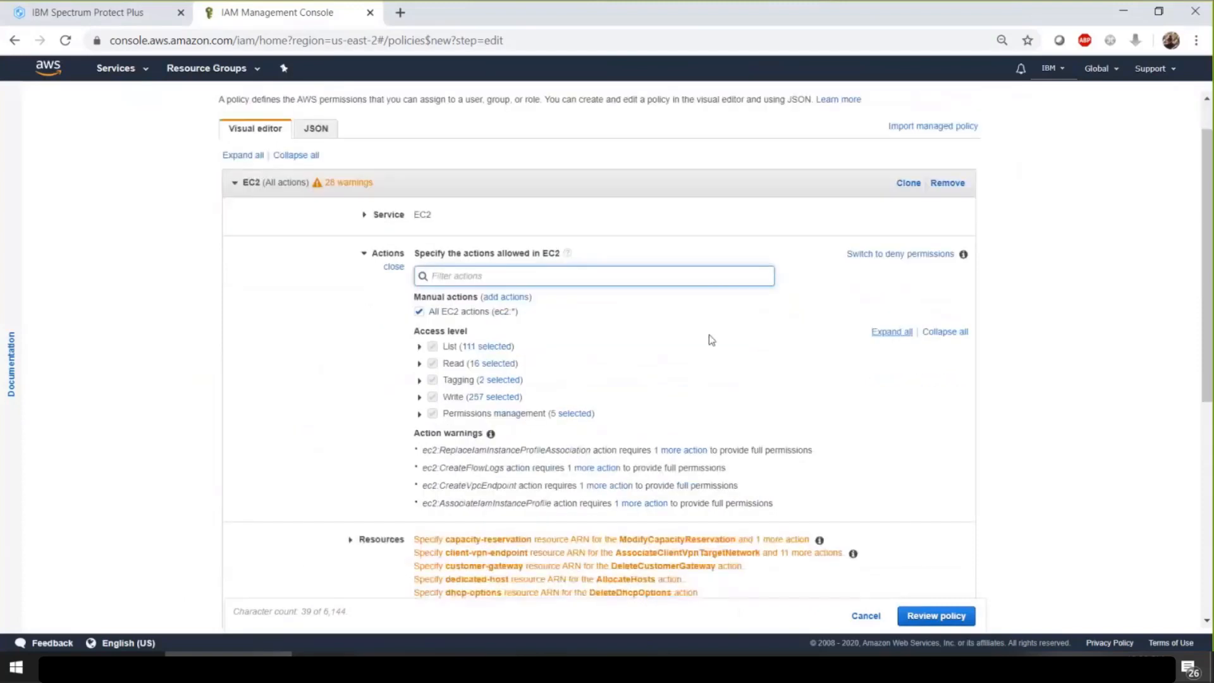
Clear the all-EC2-actions permission and examine the individual actions under the Write access level.
{"action": "left_click", "coordinate": [418, 314]}
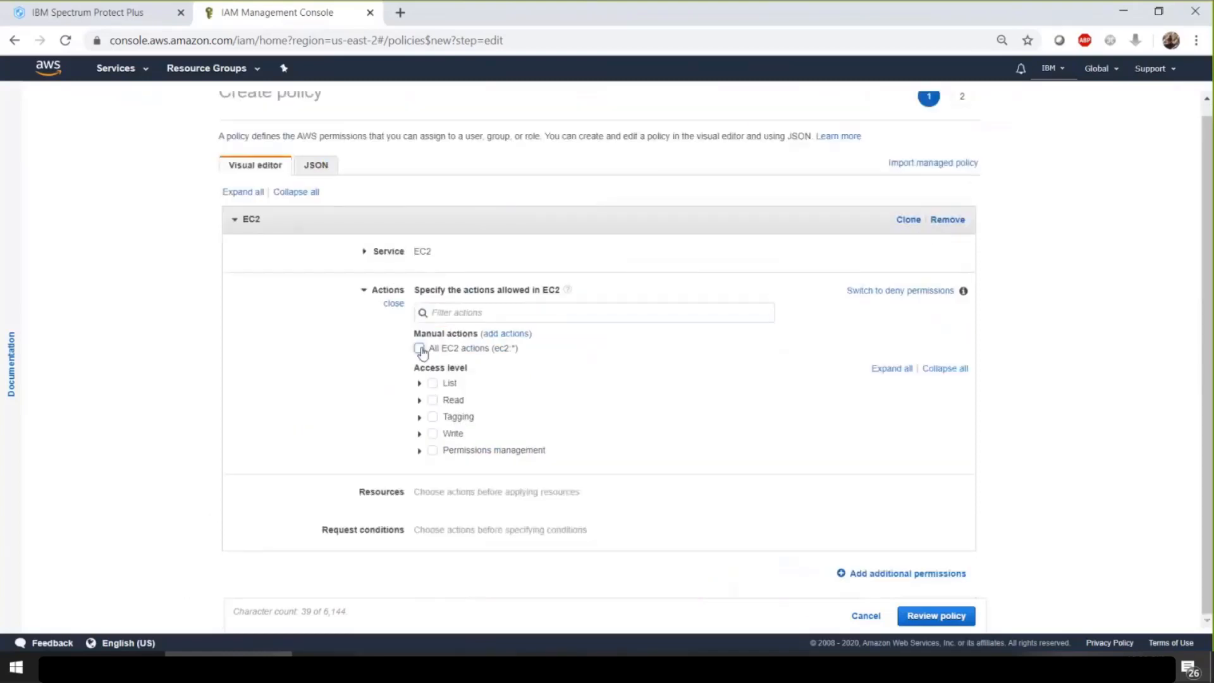
{"action": "left_click", "coordinate": [420, 435]}
{"action": "scroll", "coordinate": [469, 448], "scroll_direction": "down", "scroll_amount": 3}
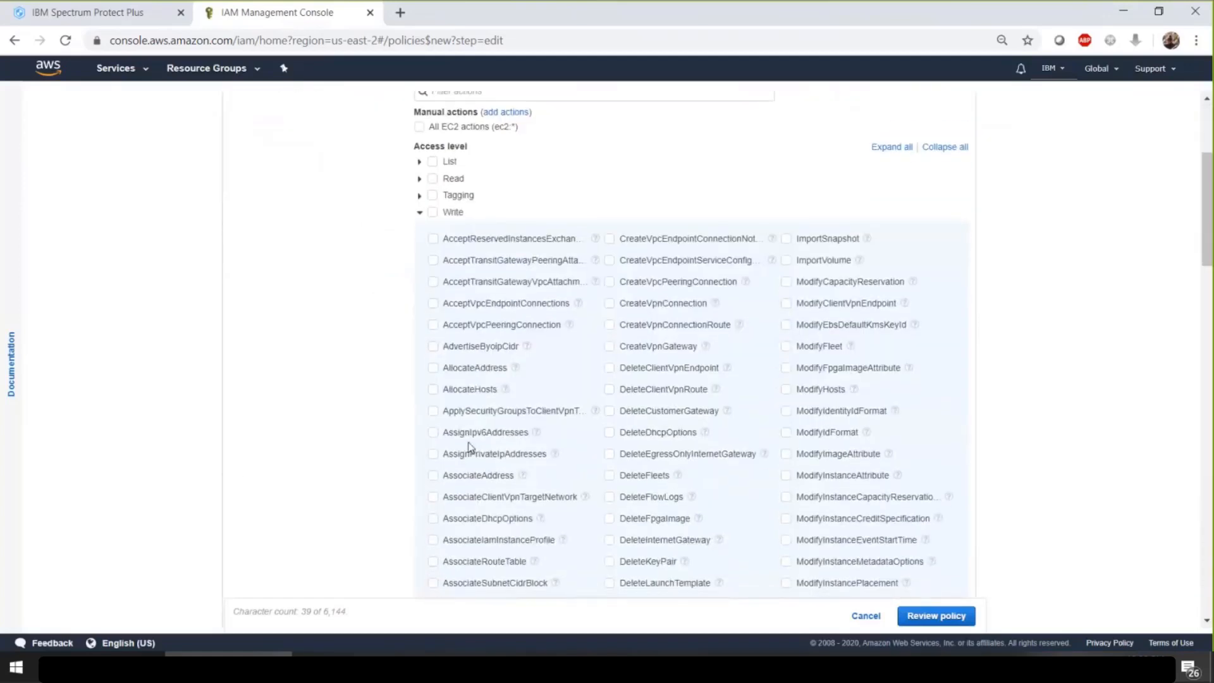
{"action": "scroll", "coordinate": [469, 448], "scroll_direction": "up", "scroll_amount": 4}
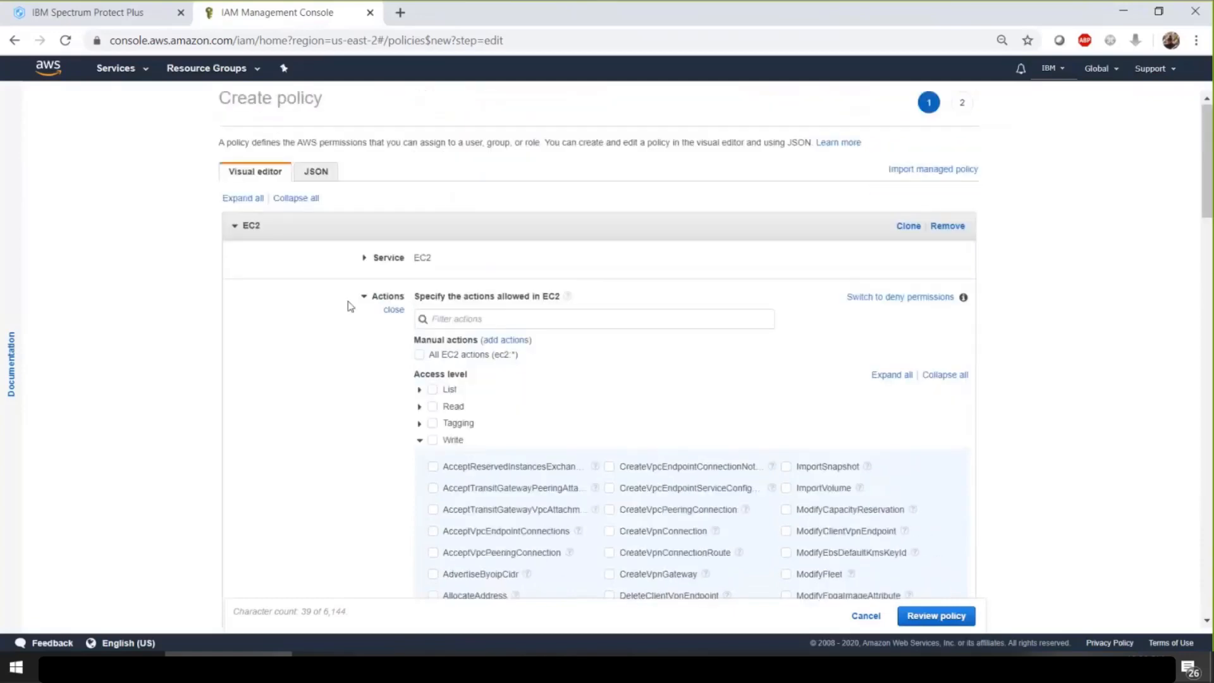
{"action": "scroll", "coordinate": [523, 312], "scroll_direction": "down", "scroll_amount": 3}
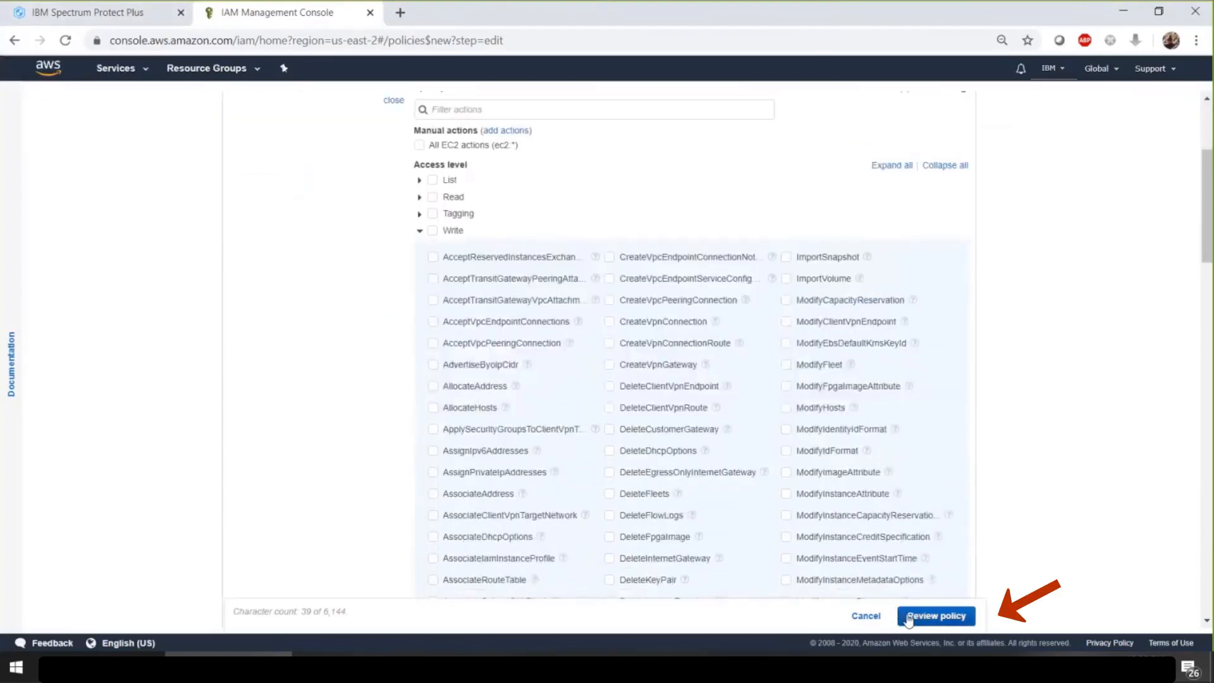
{"action": "scroll", "coordinate": [1054, 449], "scroll_direction": "up", "scroll_amount": 4}
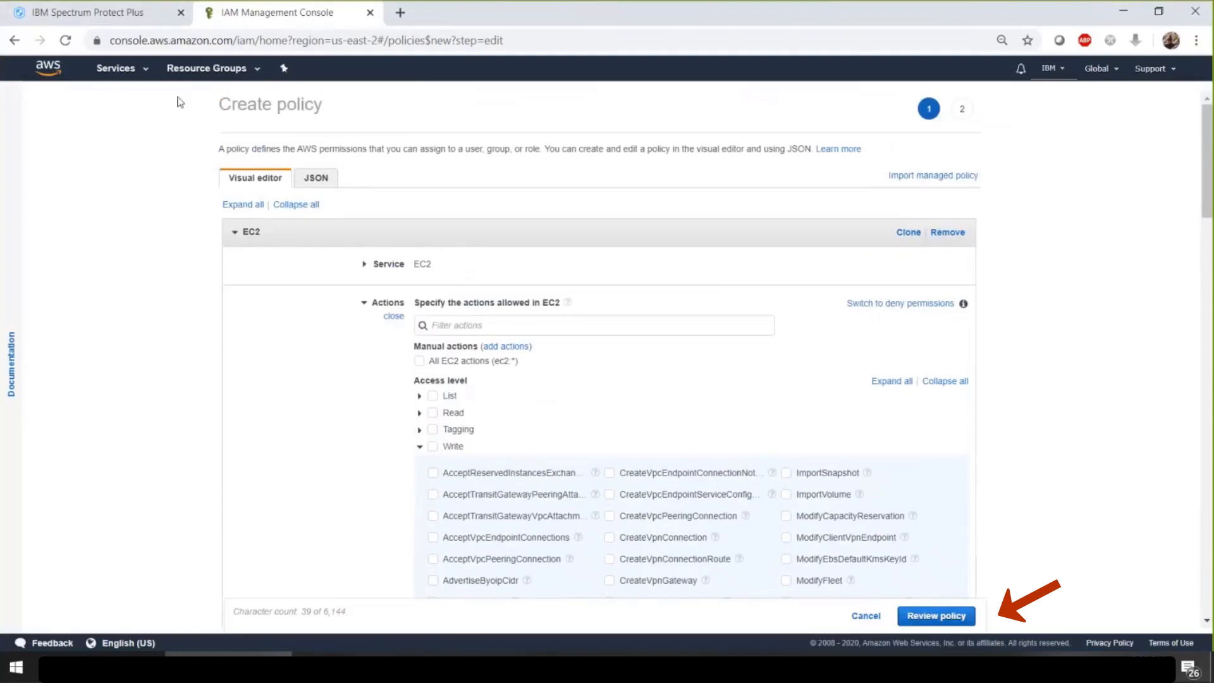
Open the IAM users list and select the second access key ID of the user in the testg group.
{"action": "left_click", "coordinate": [140, 69]}
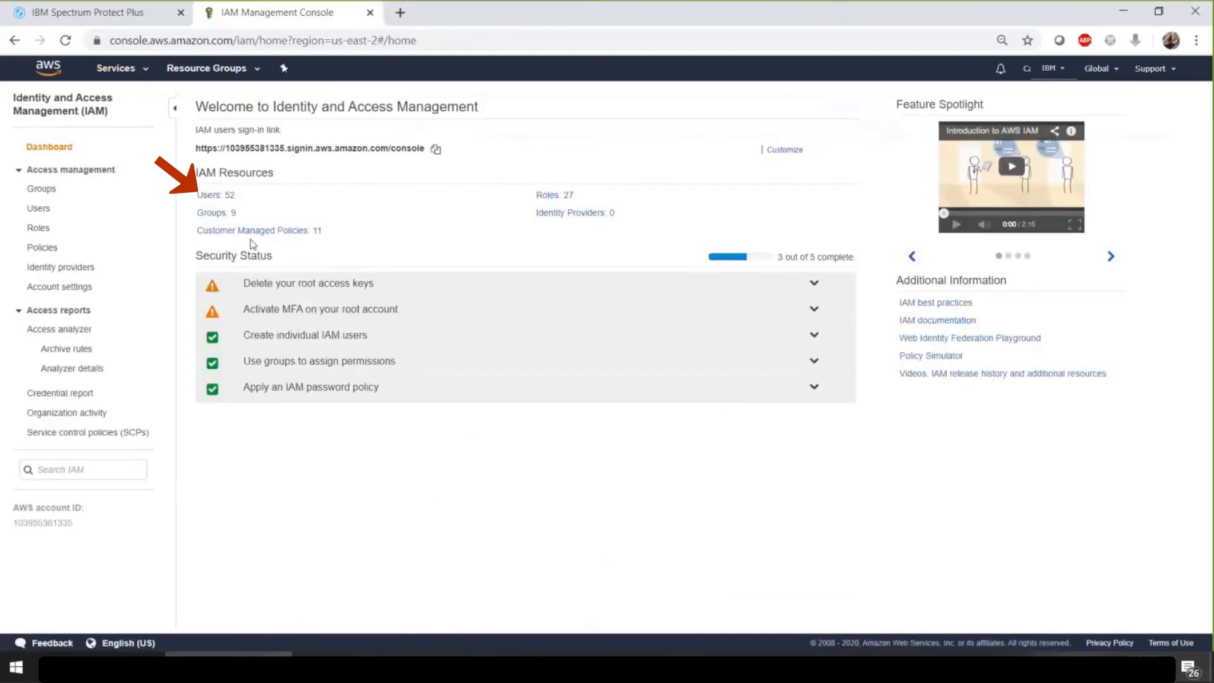
{"action": "left_click", "coordinate": [208, 196]}
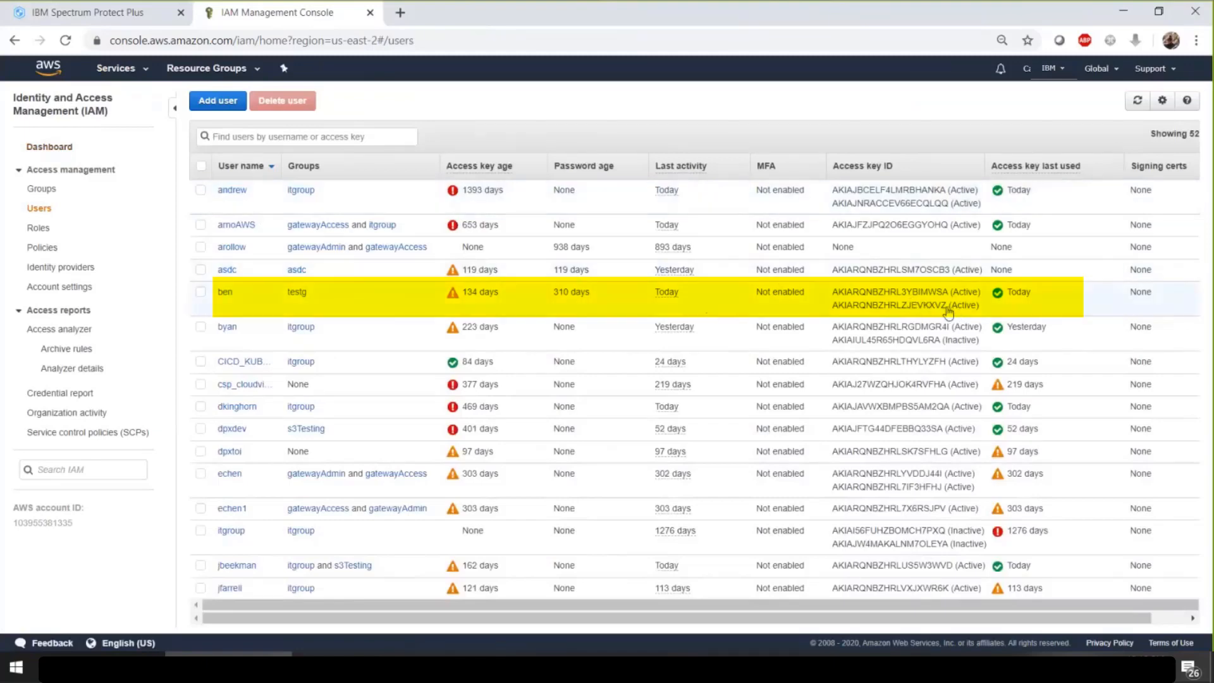
{"action": "left_click_drag", "start_coordinate": [948, 310], "coordinate": [832, 306]}
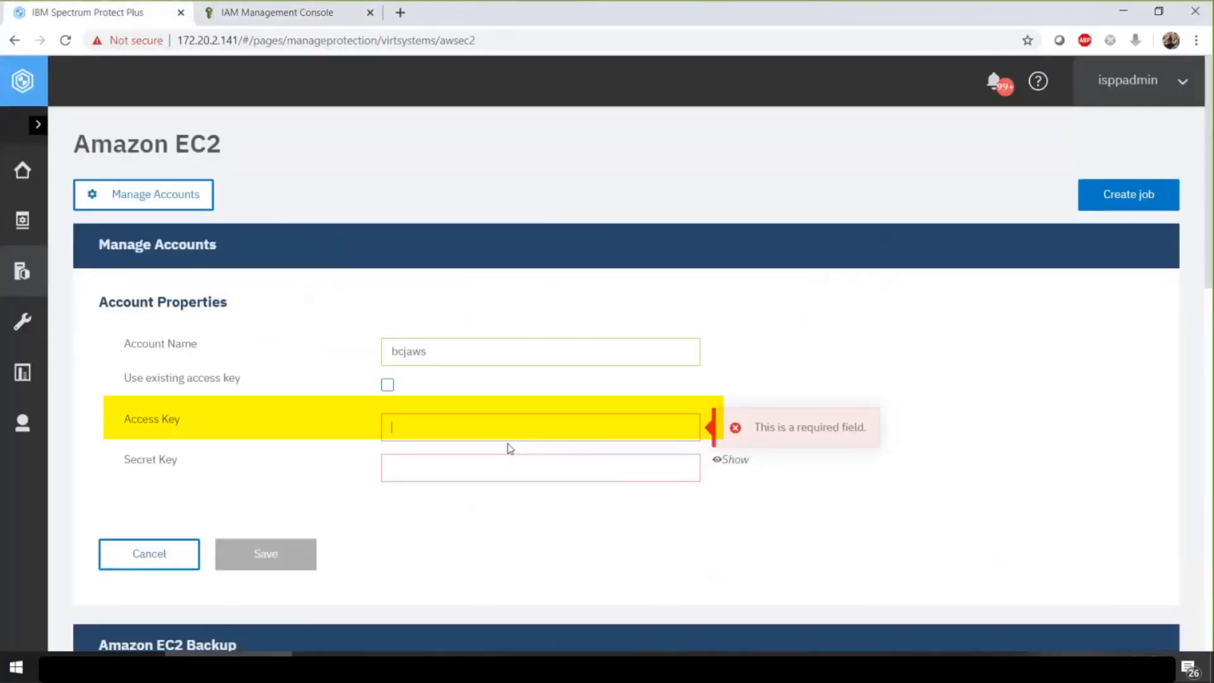
{"action": "left_click", "coordinate": [519, 473]}
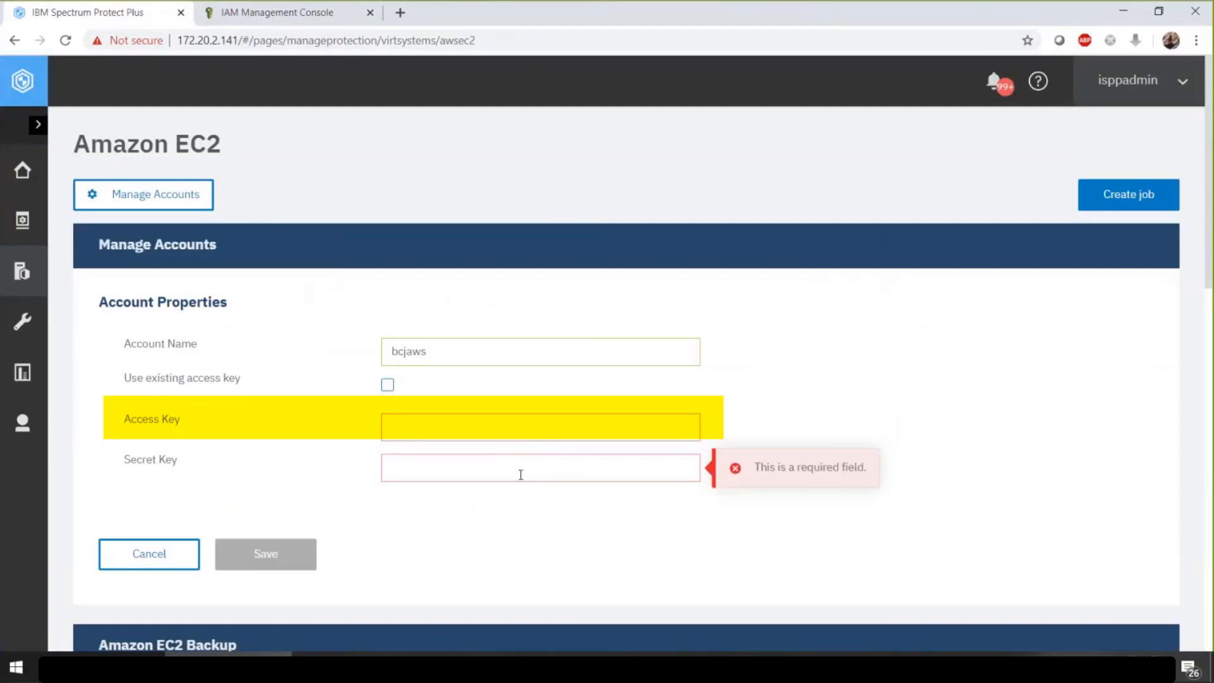
{"action": "left_click", "coordinate": [388, 440]}
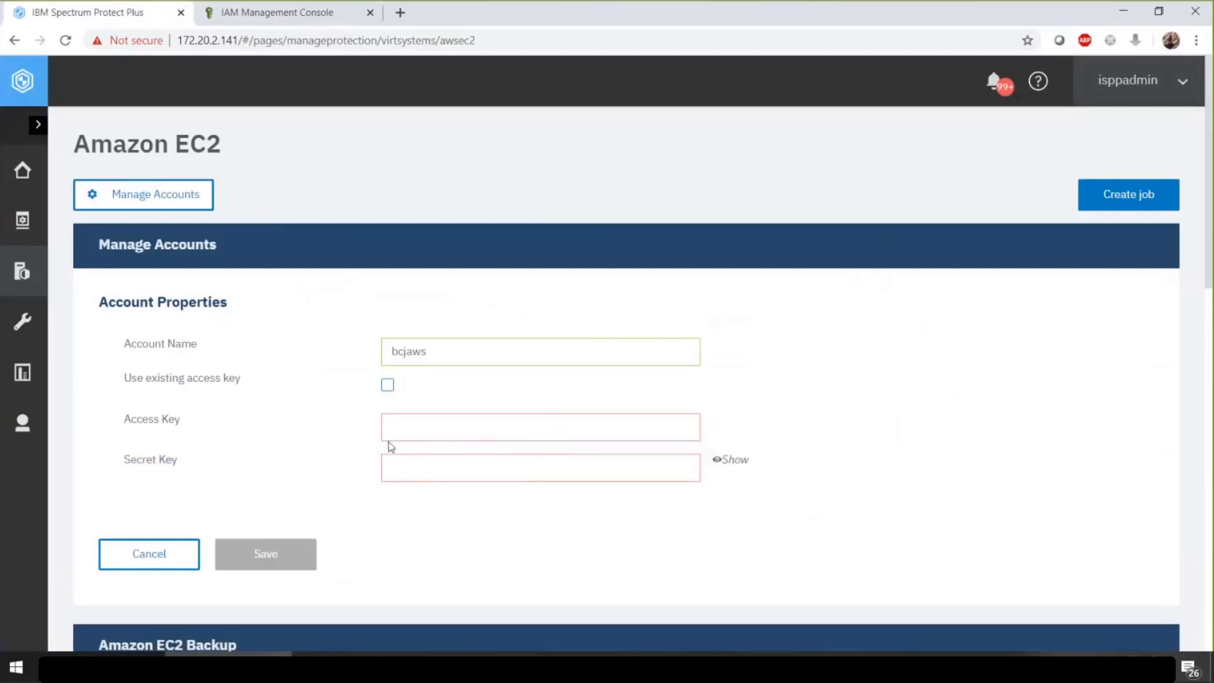
{"action": "left_click", "coordinate": [420, 463]}
{"action": "left_click", "coordinate": [418, 419]}
{"action": "left_click", "coordinate": [430, 463]}
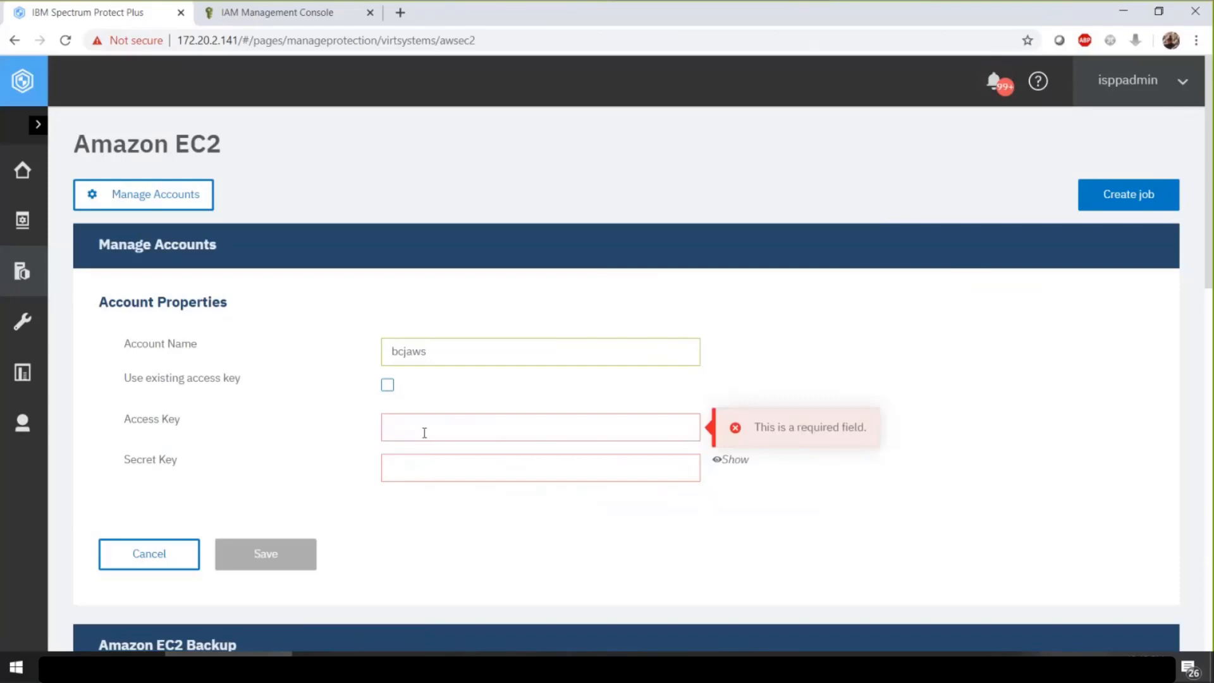
Open the Policy Overview page under Manage Protection to view the protection summary.
{"action": "scroll", "coordinate": [230, 507], "scroll_direction": "down", "scroll_amount": 8}
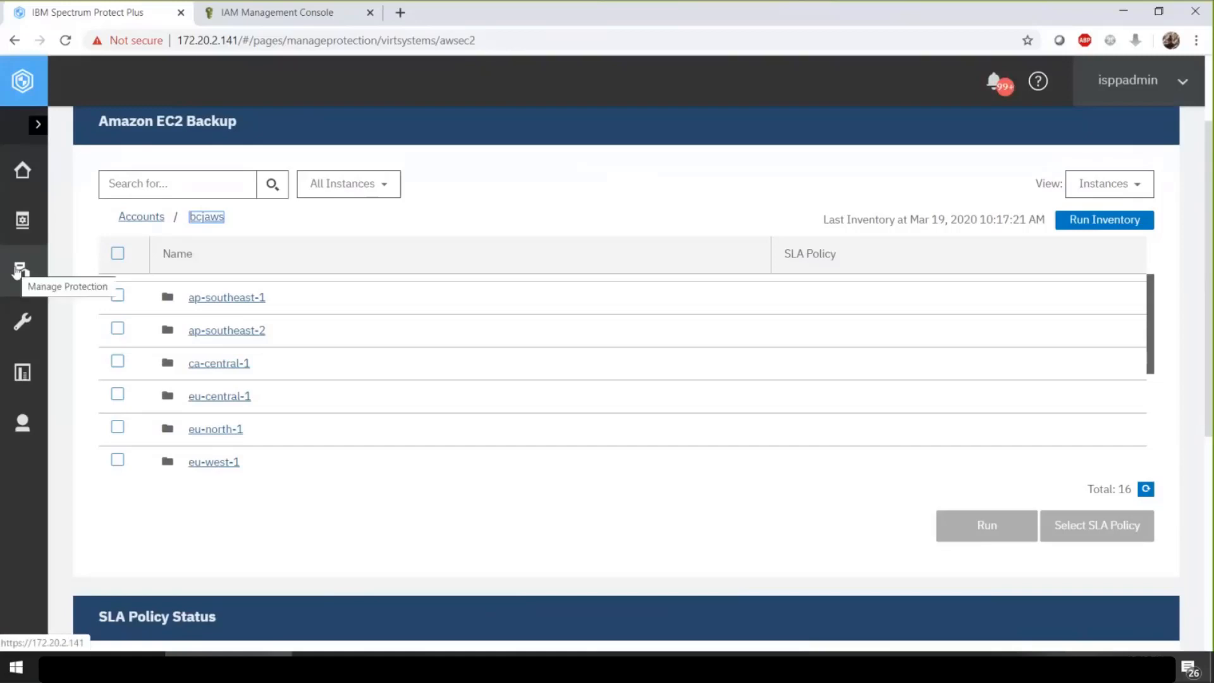
{"action": "left_click", "coordinate": [17, 270]}
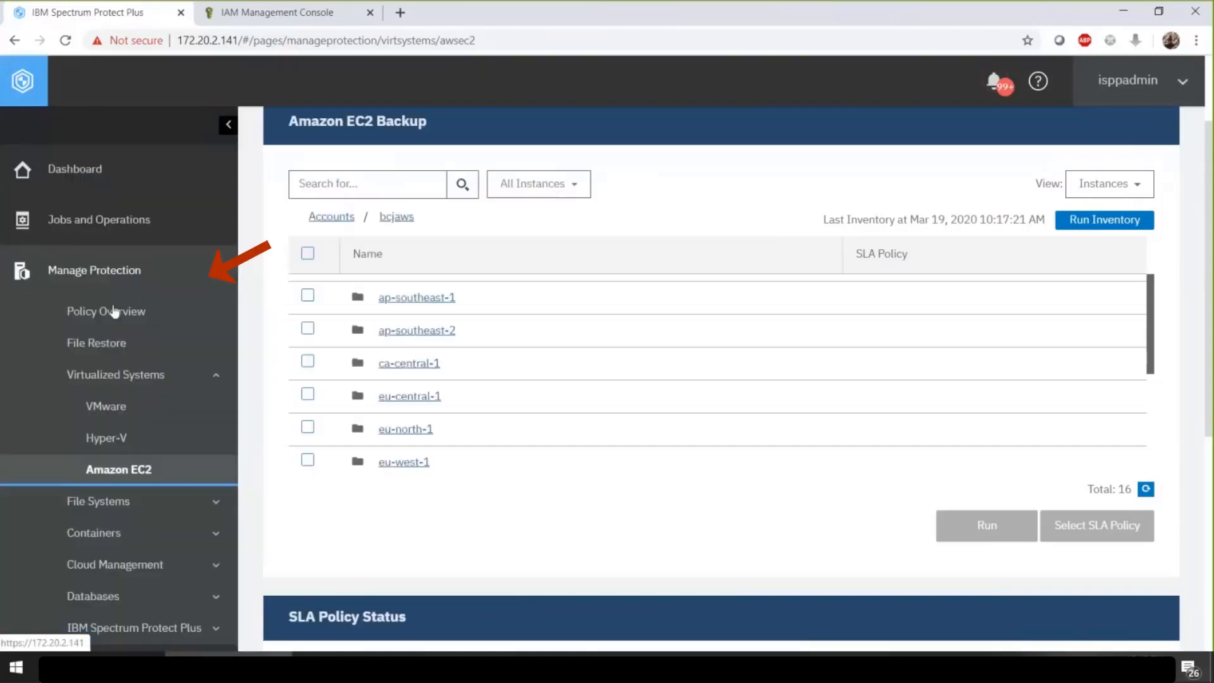
{"action": "left_click", "coordinate": [134, 322]}
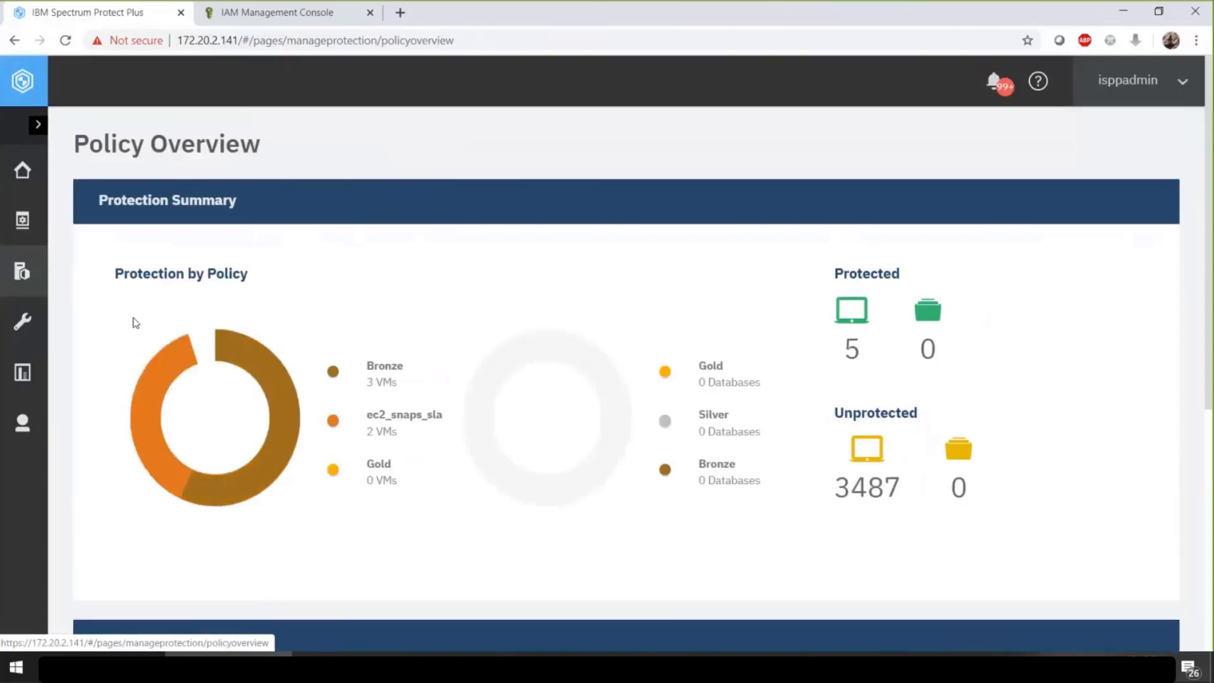
{"action": "left_click", "coordinate": [28, 288]}
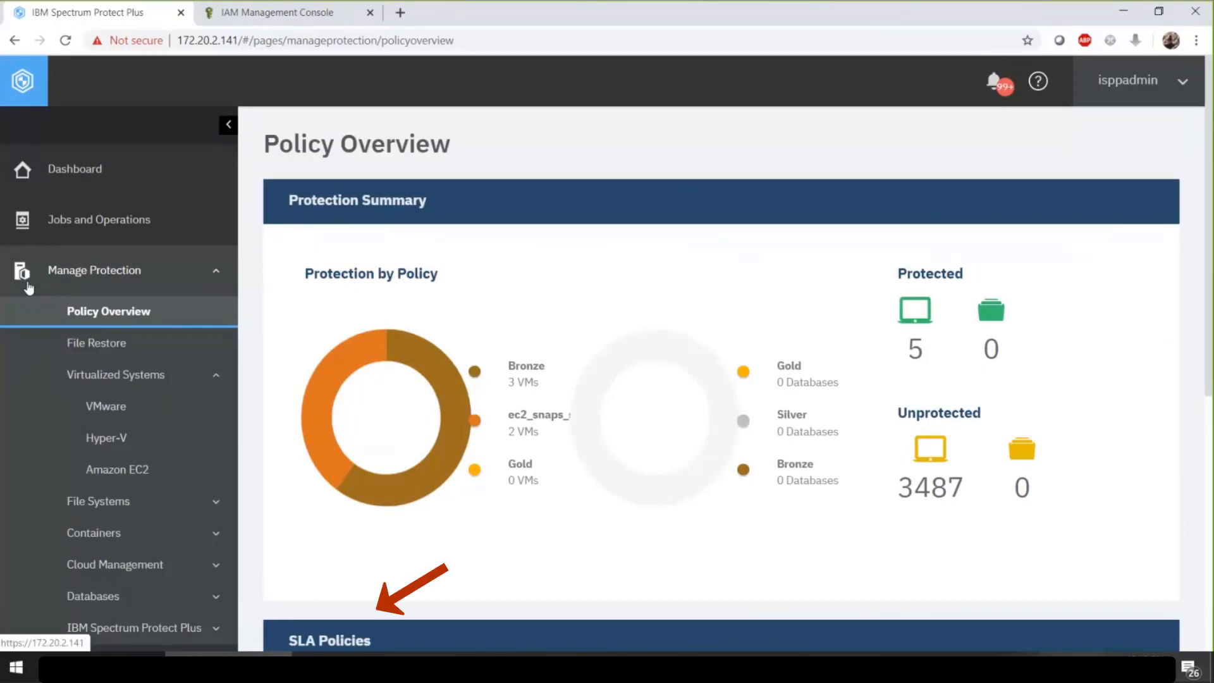
Add a new SLA policy named aws_sla_policy with Amazon EC2 as its workload type.
{"action": "scroll", "coordinate": [531, 386], "scroll_direction": "down", "scroll_amount": 7}
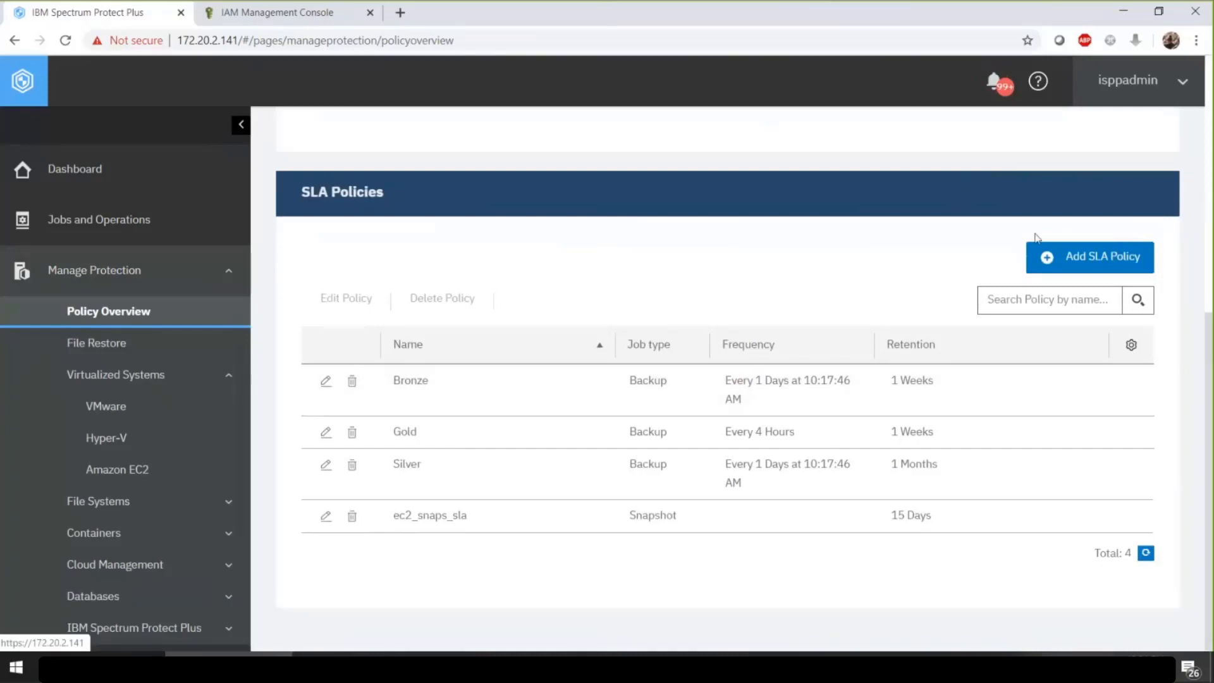
{"action": "left_click", "coordinate": [1053, 256]}
{"action": "left_click", "coordinate": [626, 253]}
{"action": "type", "text": "aws_s"}
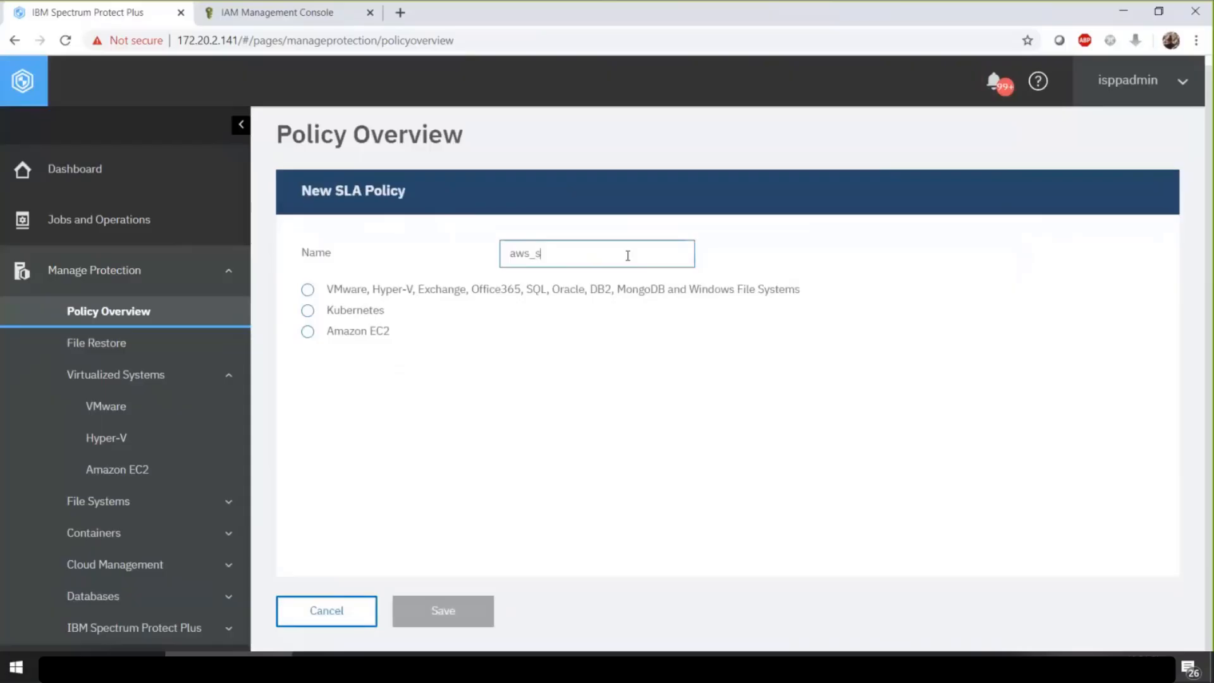
{"action": "type", "text": "la_policy"}
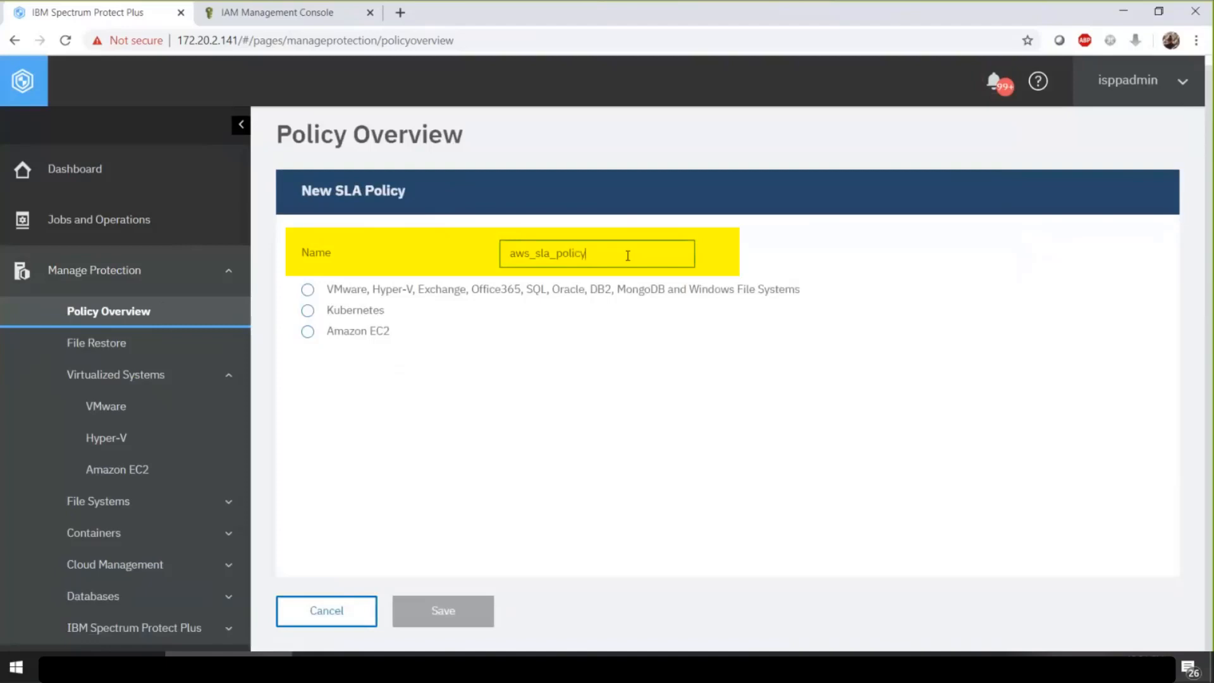
{"action": "left_click", "coordinate": [307, 332]}
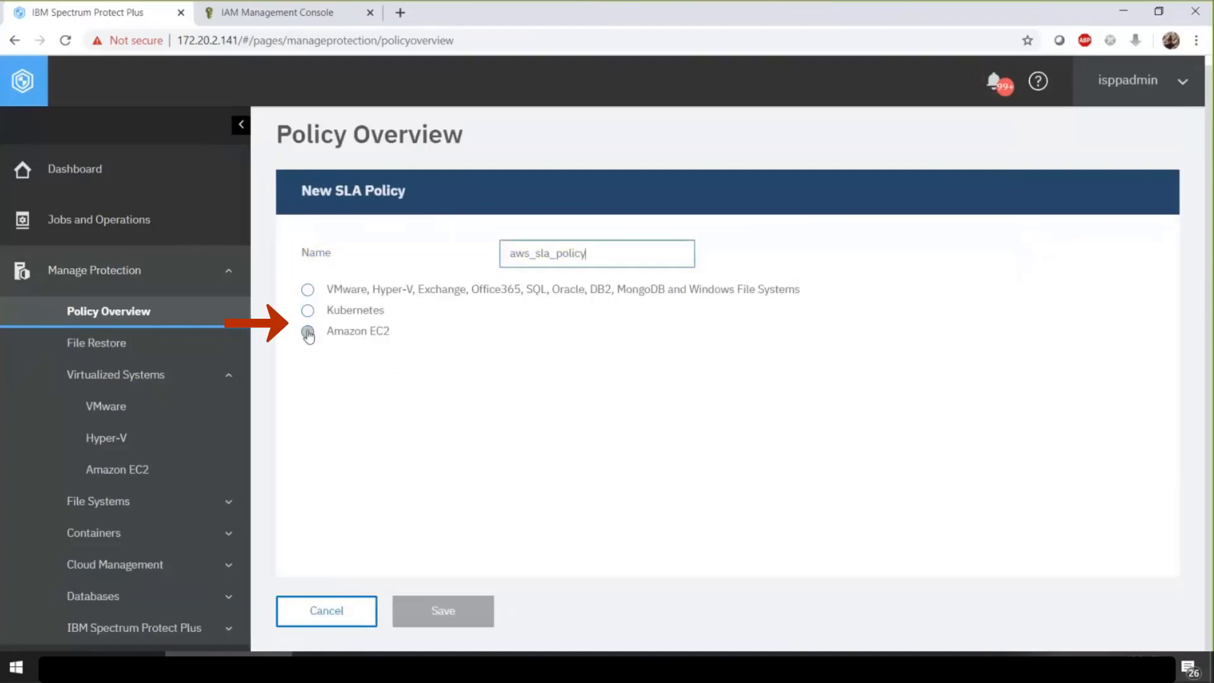
{"action": "left_click", "coordinate": [308, 333]}
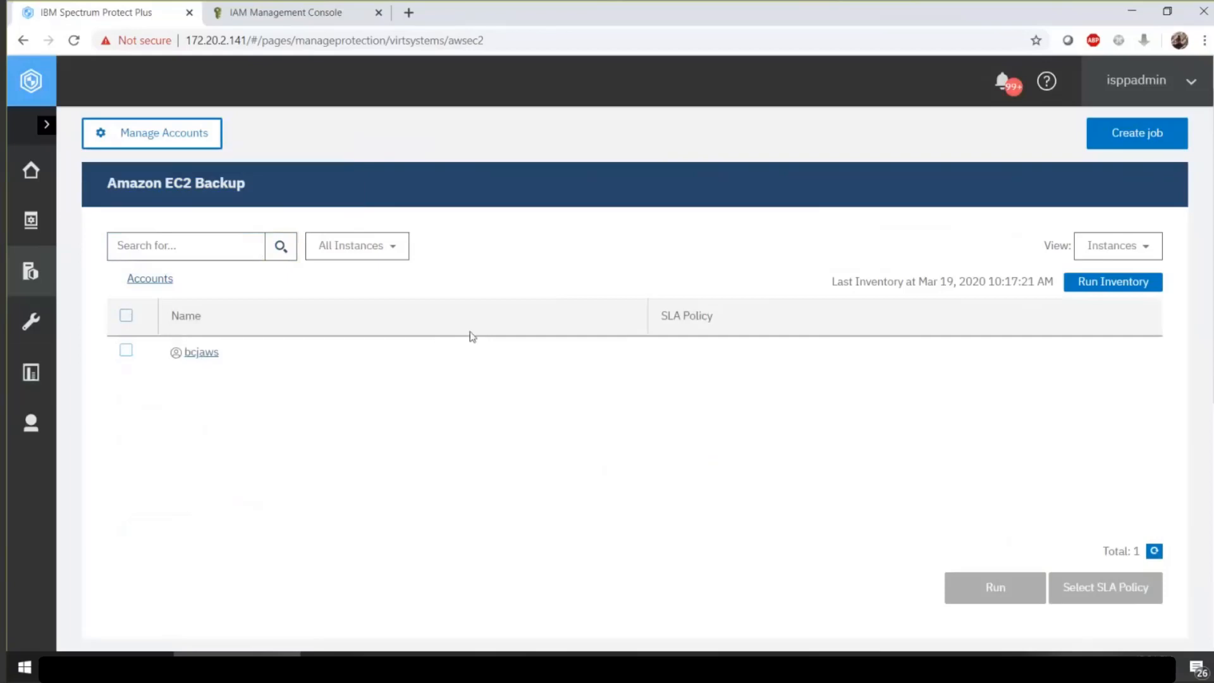
Browse the instances in the us-east-2 region of the bcjaws account and switch the inventory view to Tags.
{"action": "left_click", "coordinate": [201, 352]}
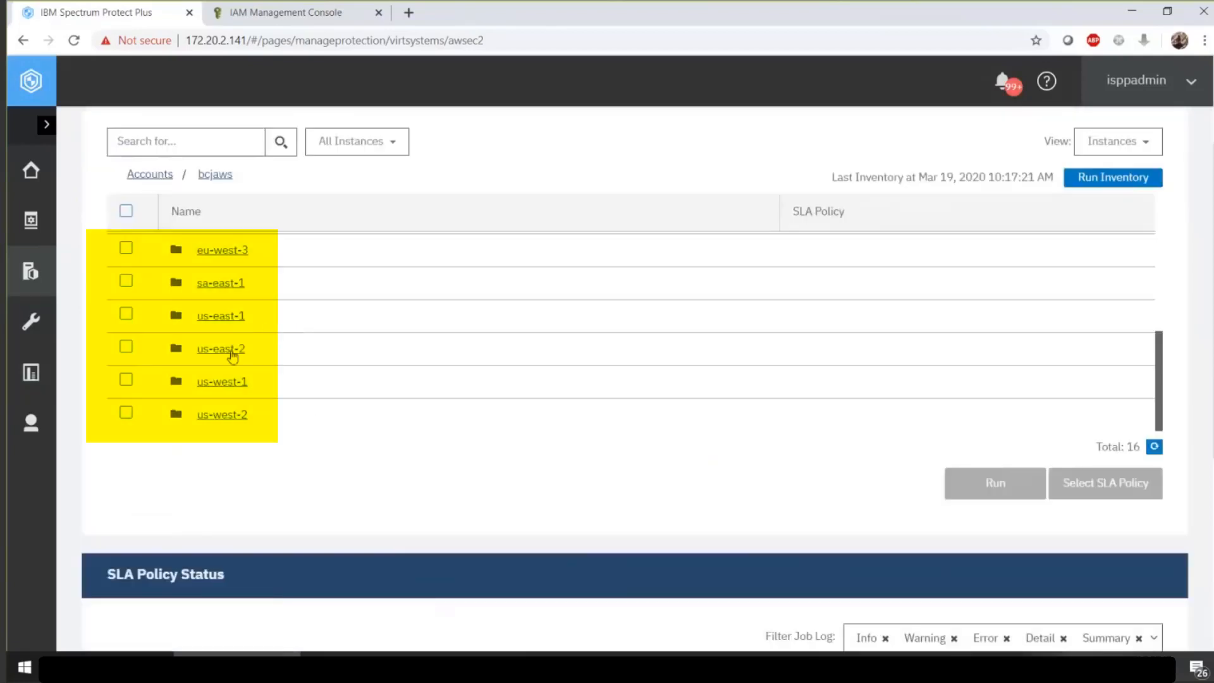
{"action": "left_click", "coordinate": [209, 356]}
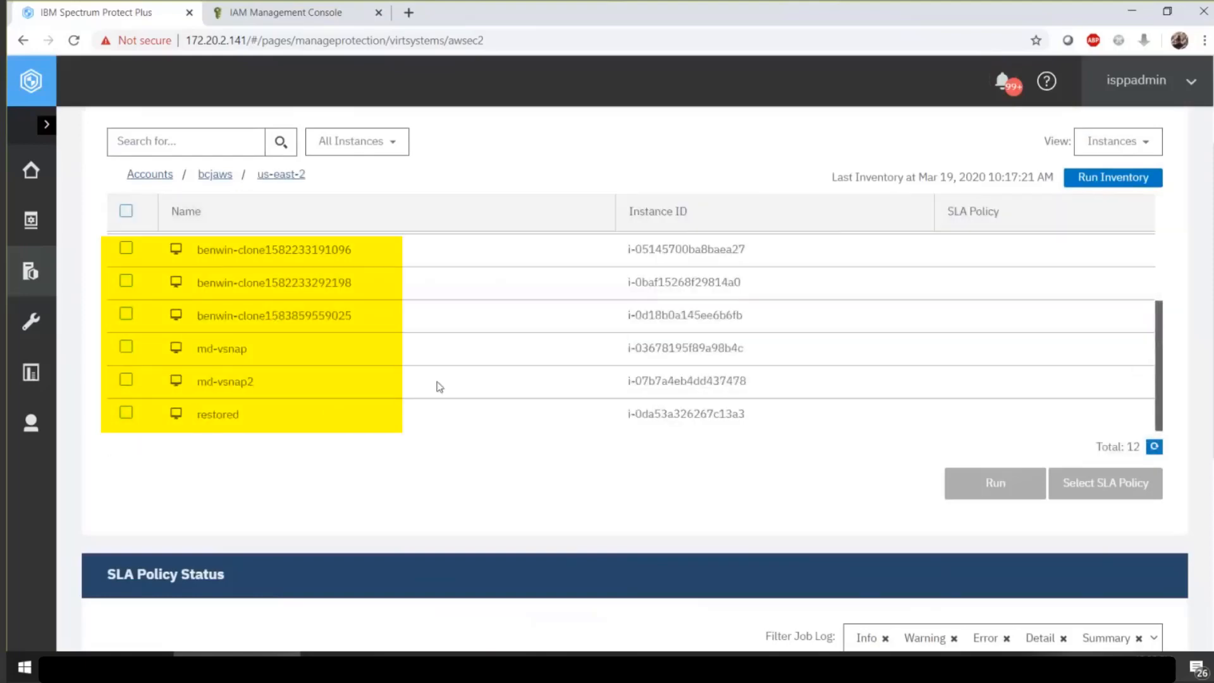
{"action": "scroll", "coordinate": [436, 385], "scroll_direction": "down", "scroll_amount": 1}
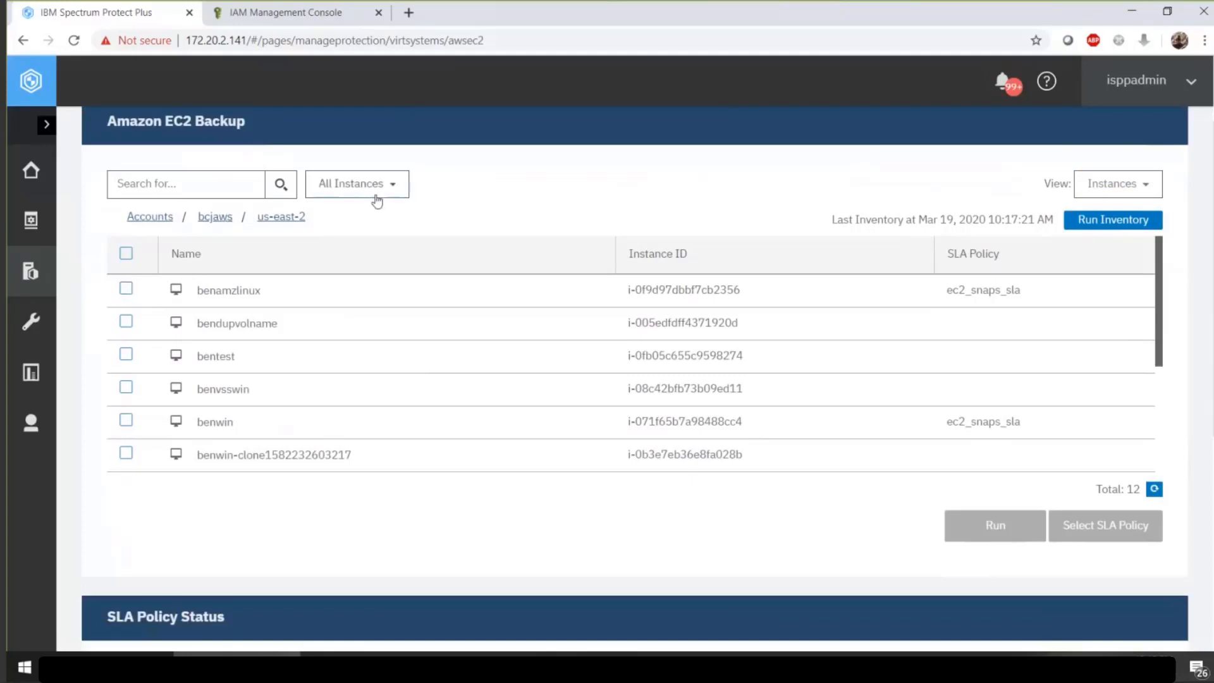
{"action": "left_click", "coordinate": [1119, 183]}
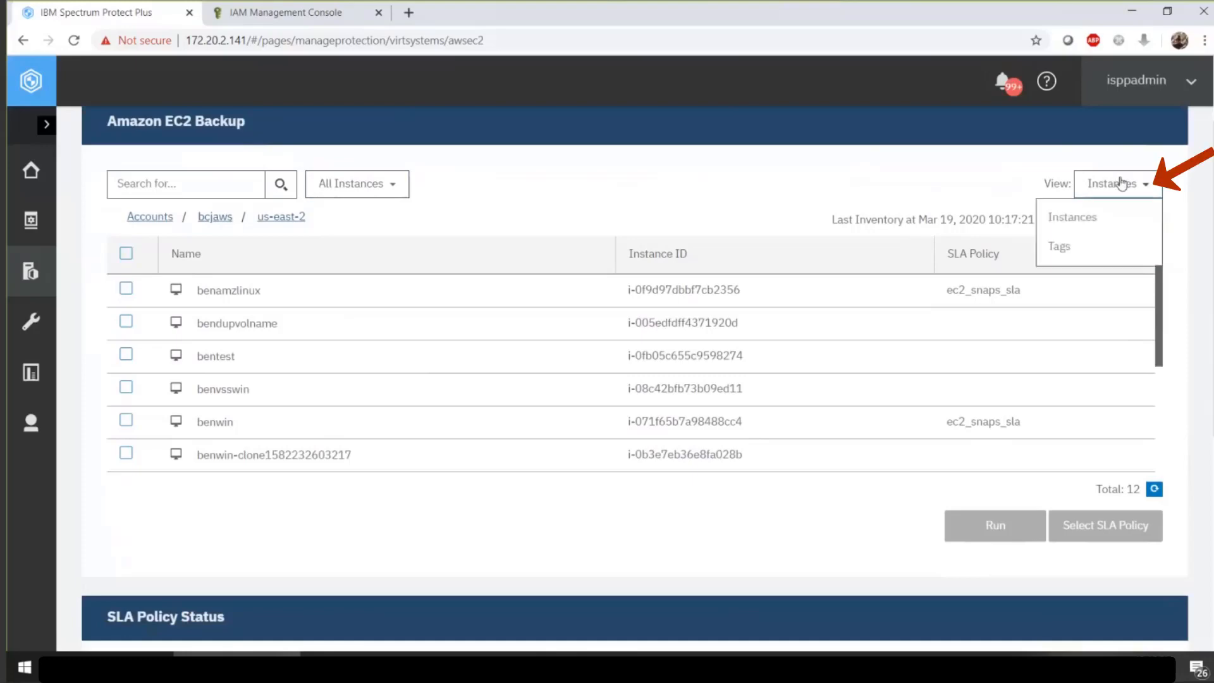
{"action": "left_click", "coordinate": [1059, 248]}
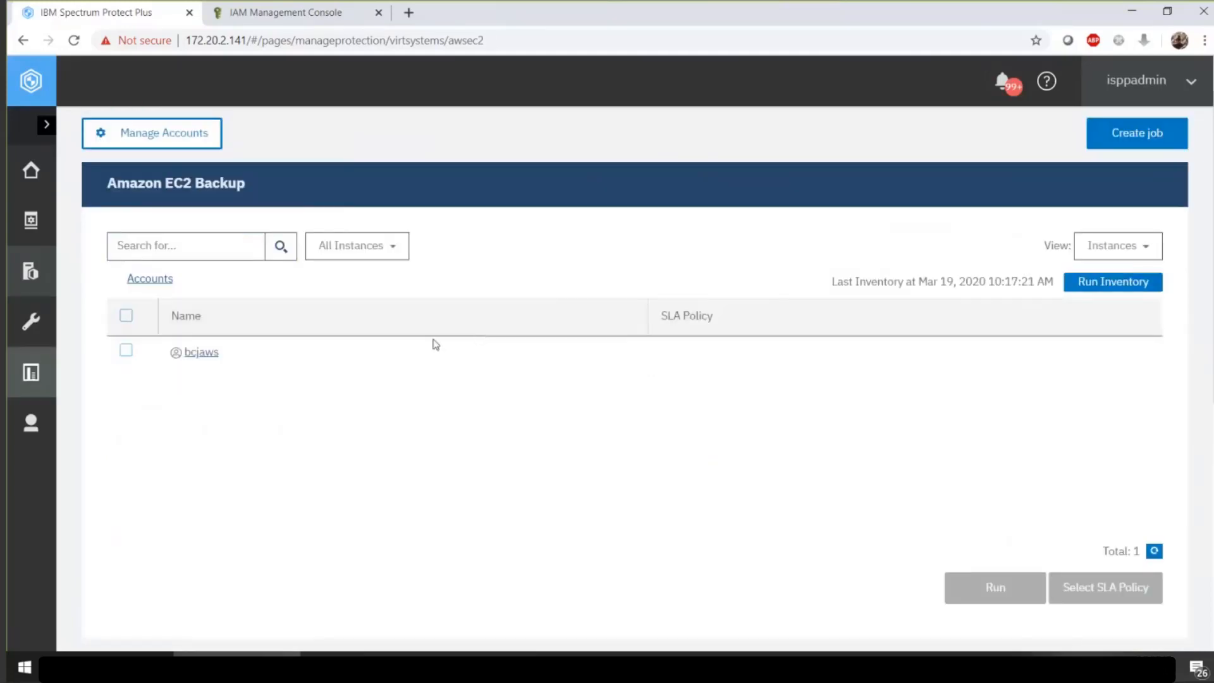
Open the us-east-2 region under the bcjaws account to list its EC2 instances.
{"action": "left_click", "coordinate": [202, 355]}
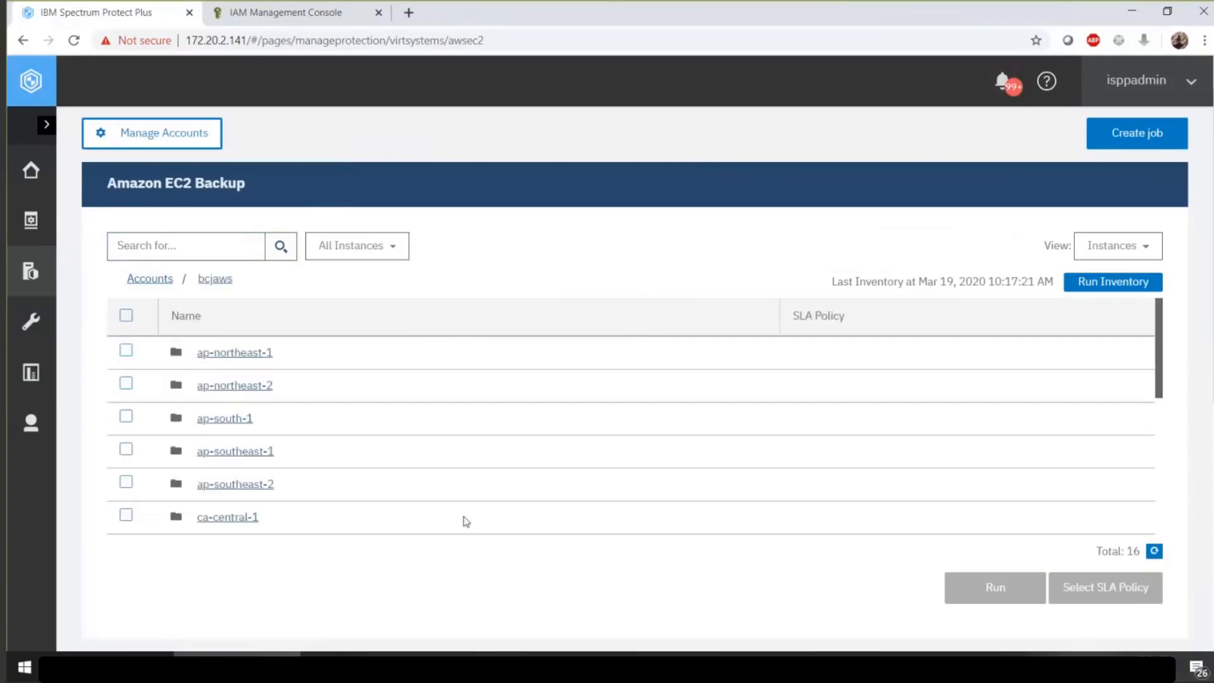
{"action": "scroll", "coordinate": [450, 453], "scroll_direction": "down", "scroll_amount": 5}
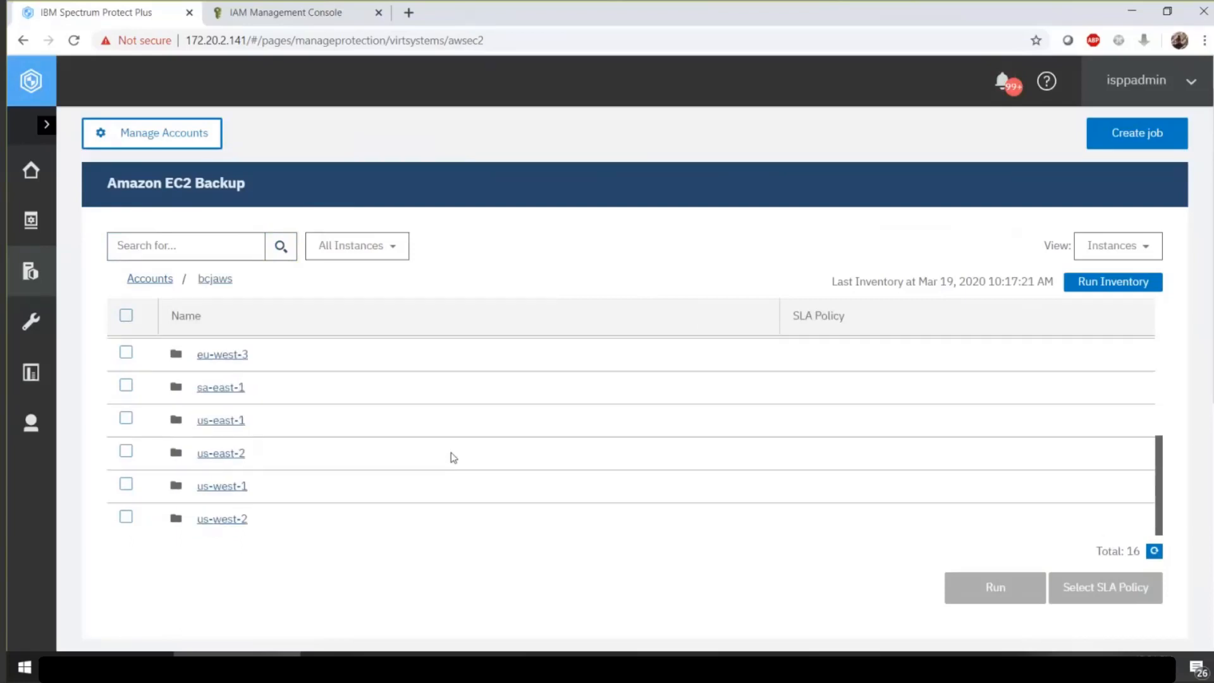
{"action": "scroll", "coordinate": [450, 452], "scroll_direction": "down", "scroll_amount": 2}
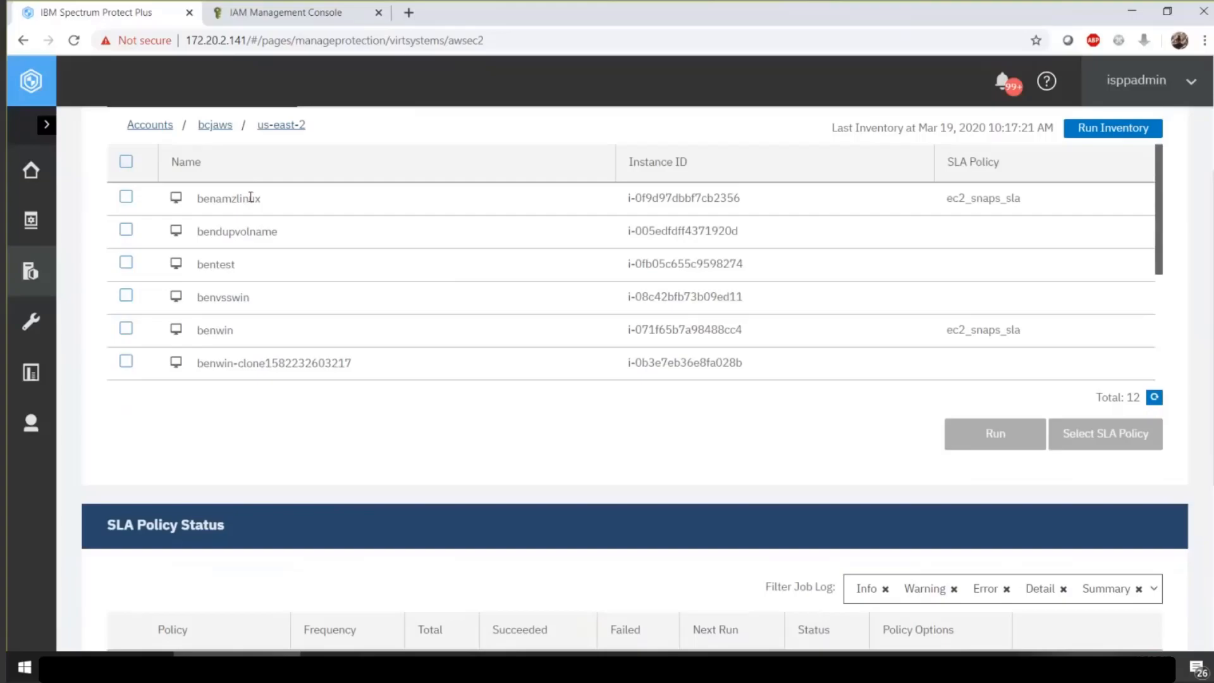
Assign the ec2_snaps_sla policy to the bentest instance and save the assignment.
{"action": "left_click", "coordinate": [130, 263]}
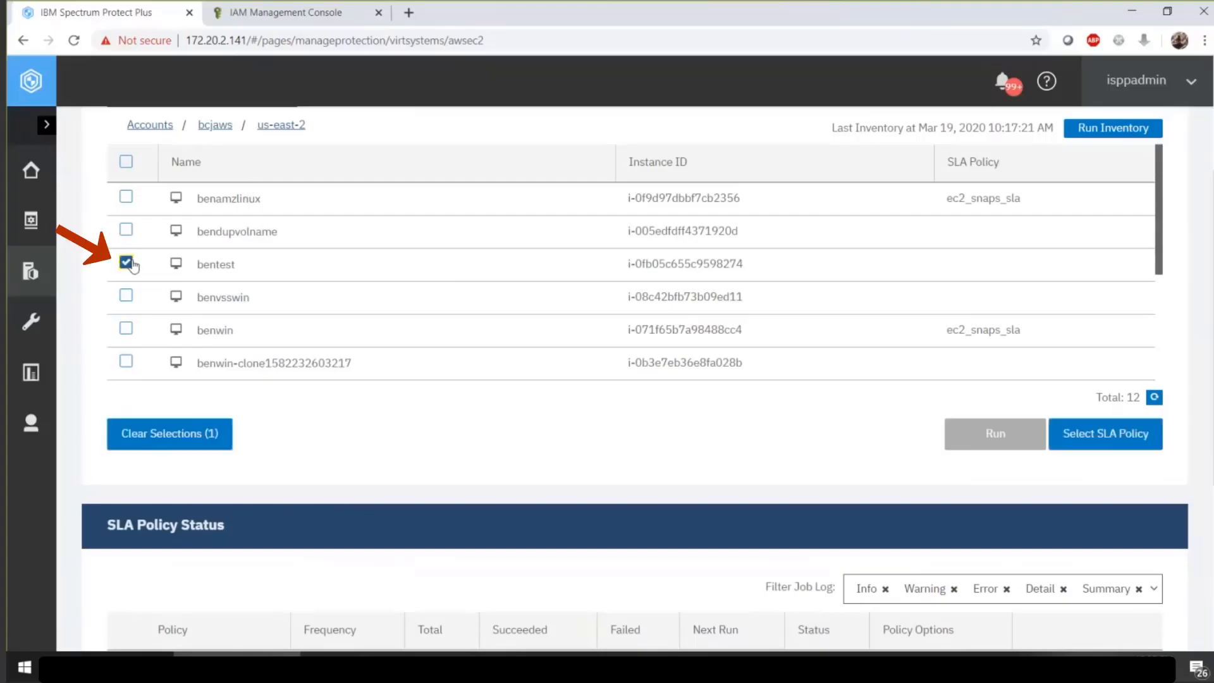
{"action": "left_click", "coordinate": [1148, 433]}
{"action": "scroll", "coordinate": [599, 415], "scroll_direction": "down", "scroll_amount": 4}
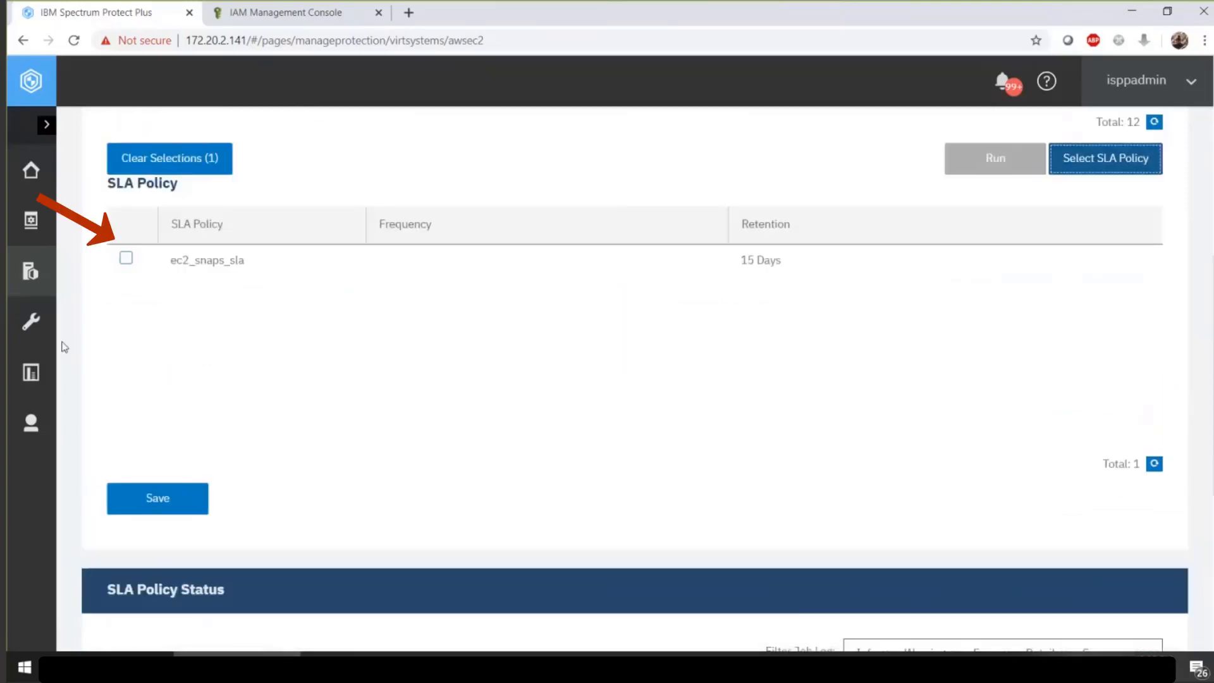
{"action": "left_click", "coordinate": [126, 261]}
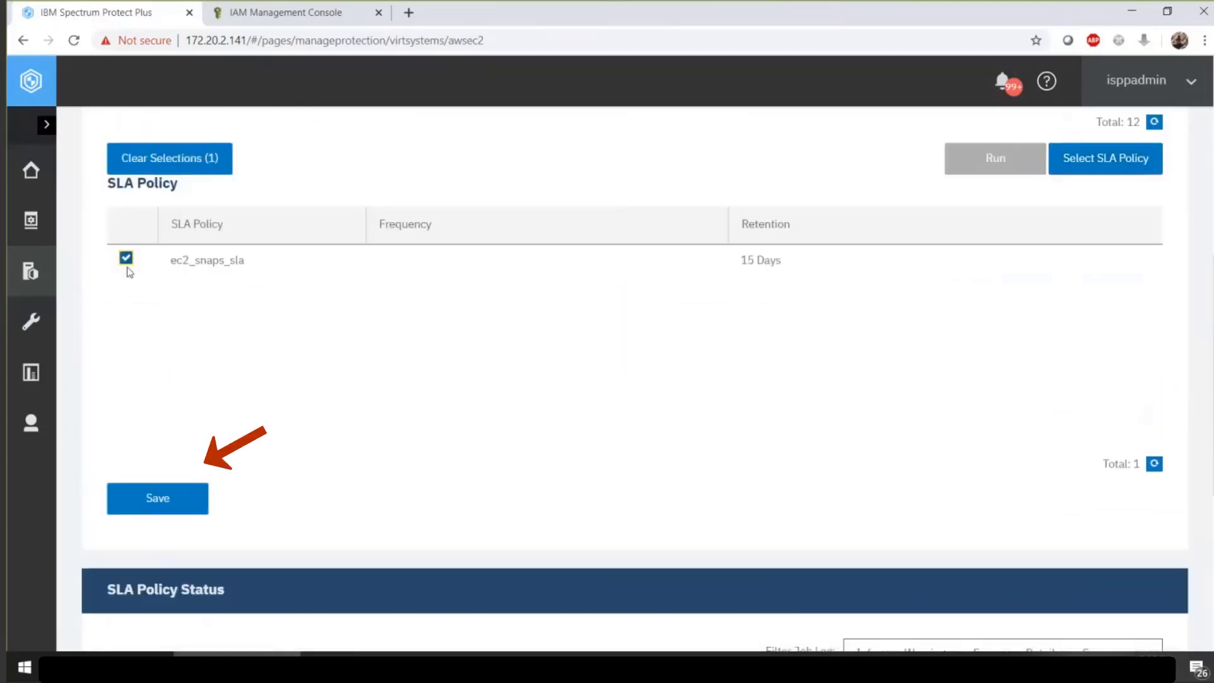
{"action": "left_click", "coordinate": [156, 509]}
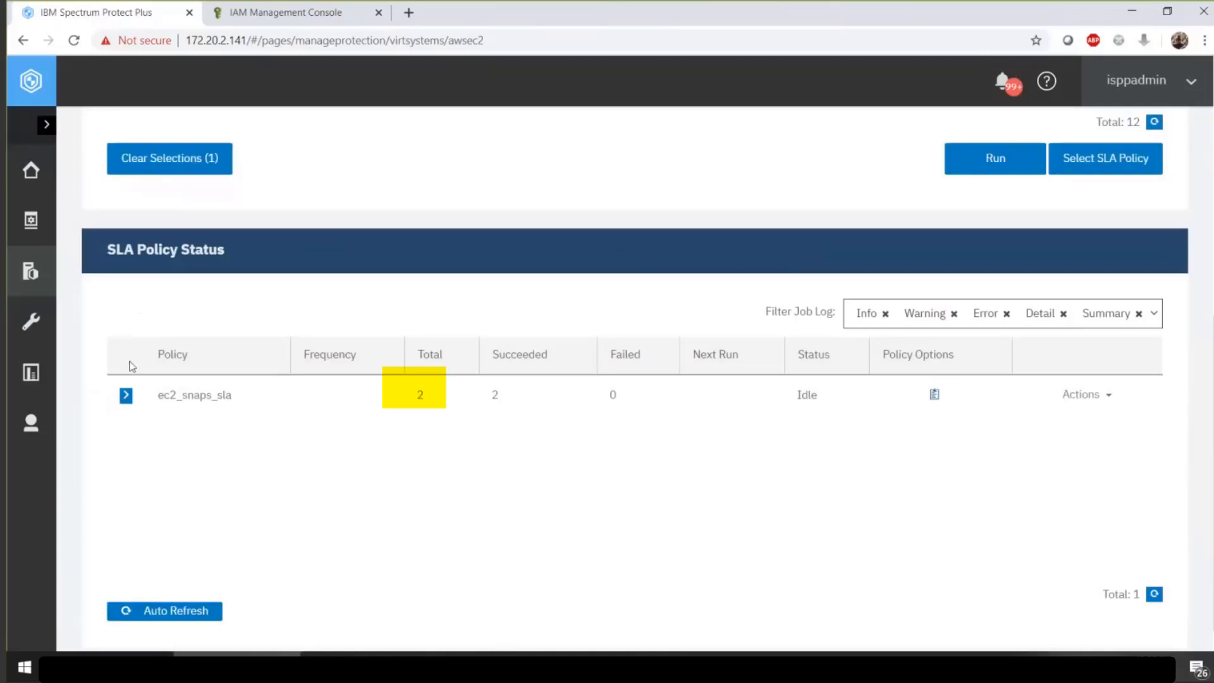
Expand the run history of the ec2_snaps_sla policy and start its backup job.
{"action": "left_click", "coordinate": [129, 394]}
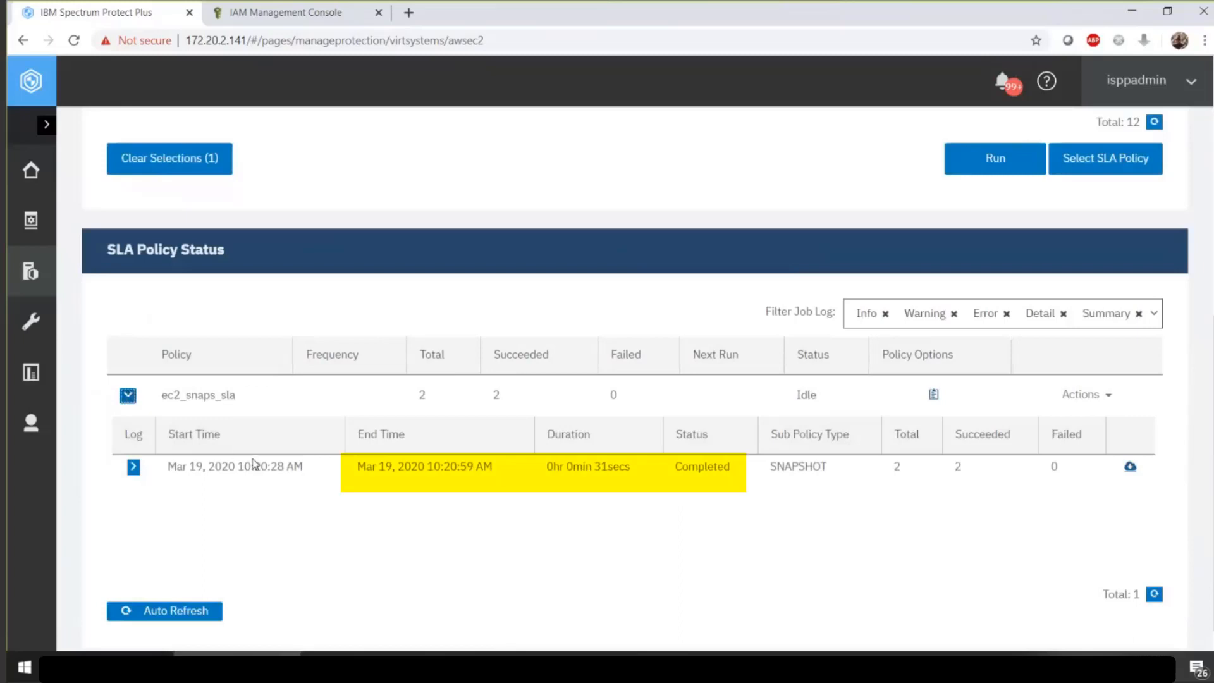
{"action": "left_click", "coordinate": [1107, 405]}
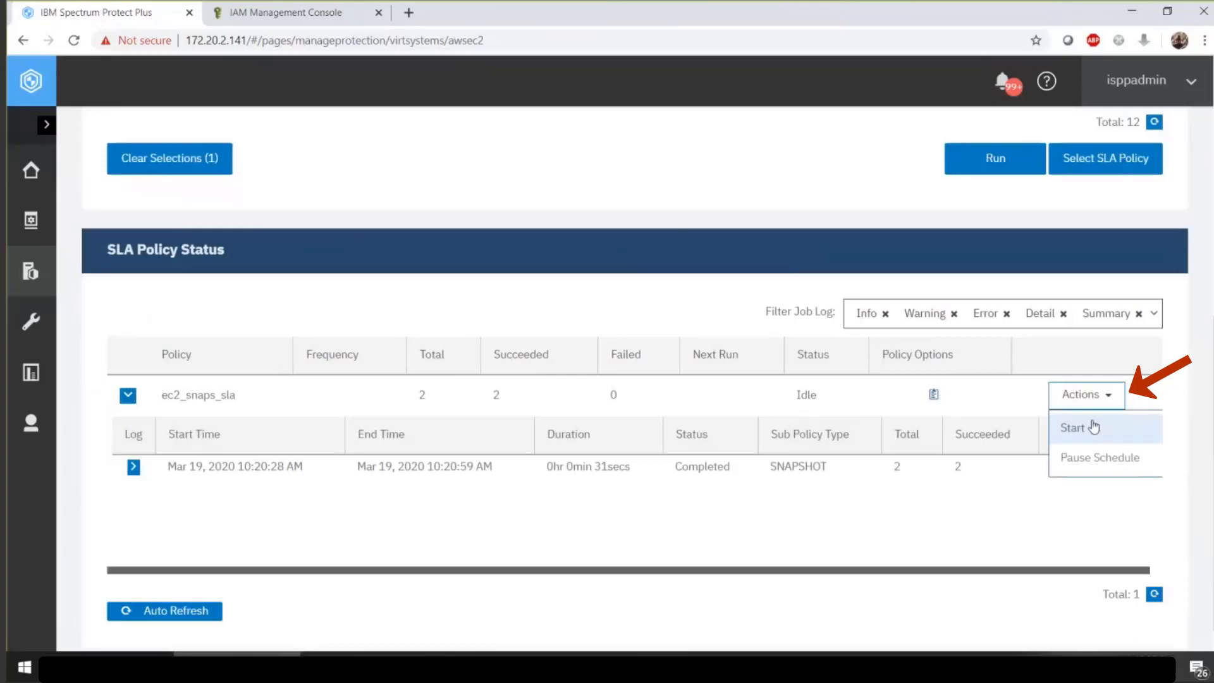
{"action": "left_click", "coordinate": [1094, 427]}
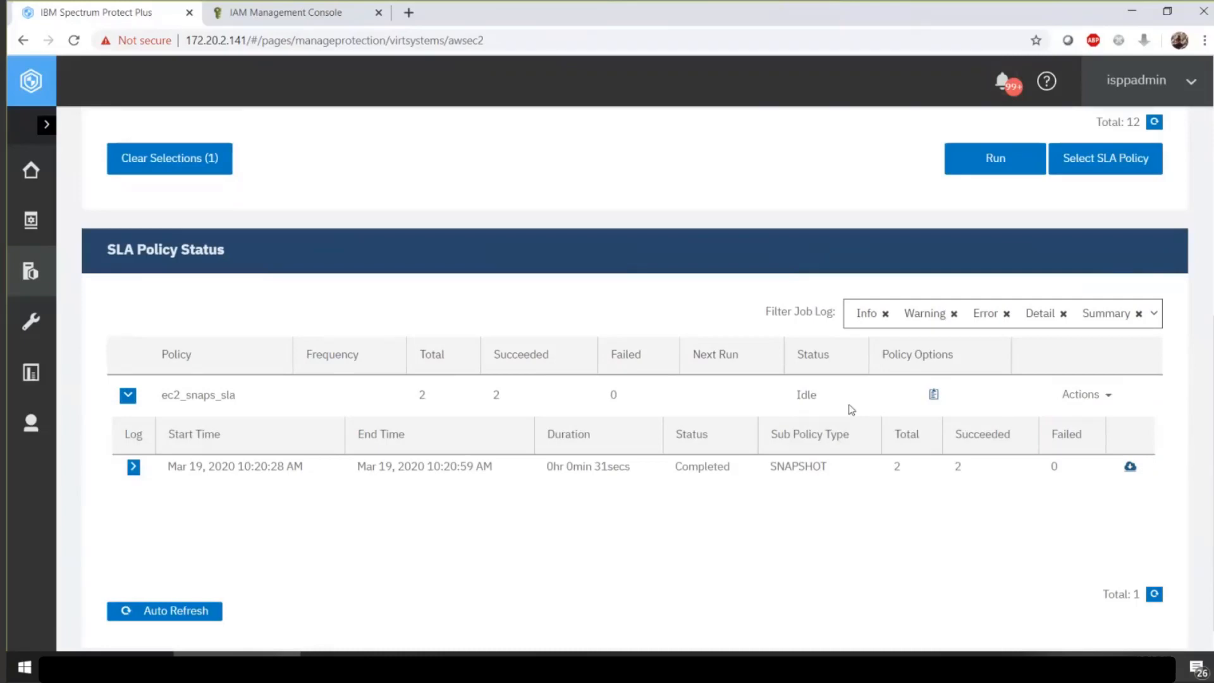
Select the benvsswin instance in place of bentest in the us-east-2 instance list.
{"action": "scroll", "coordinate": [851, 410], "scroll_direction": "up", "scroll_amount": 3}
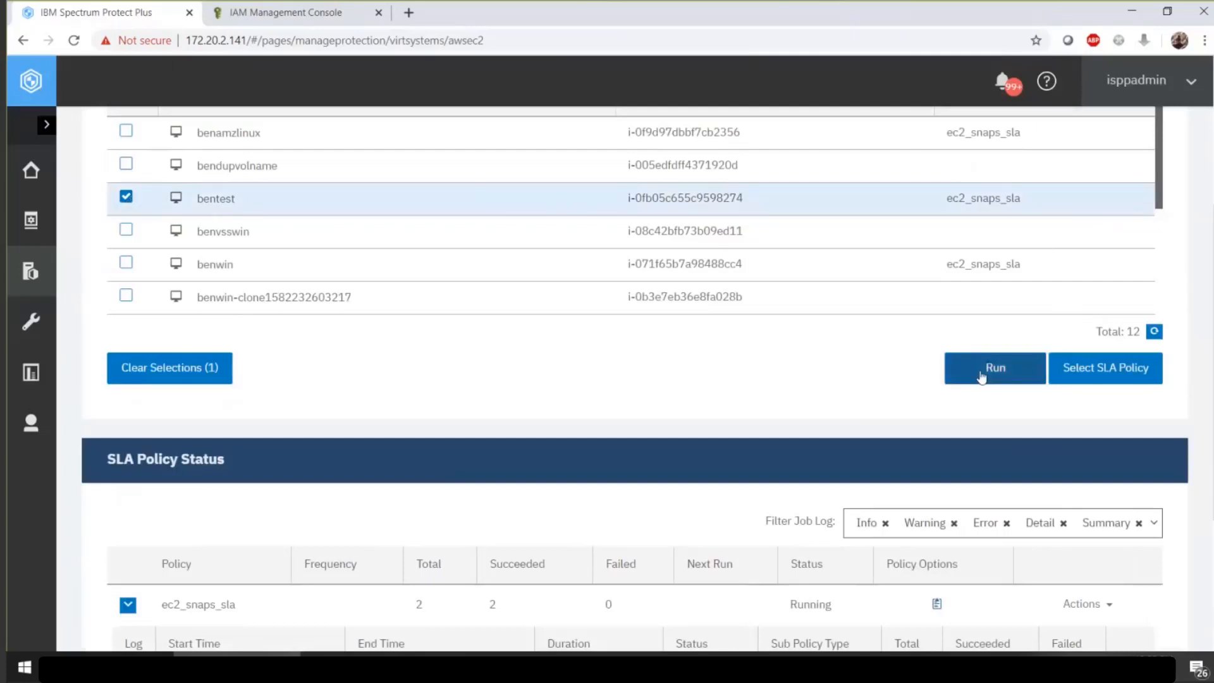
{"action": "left_click", "coordinate": [125, 229]}
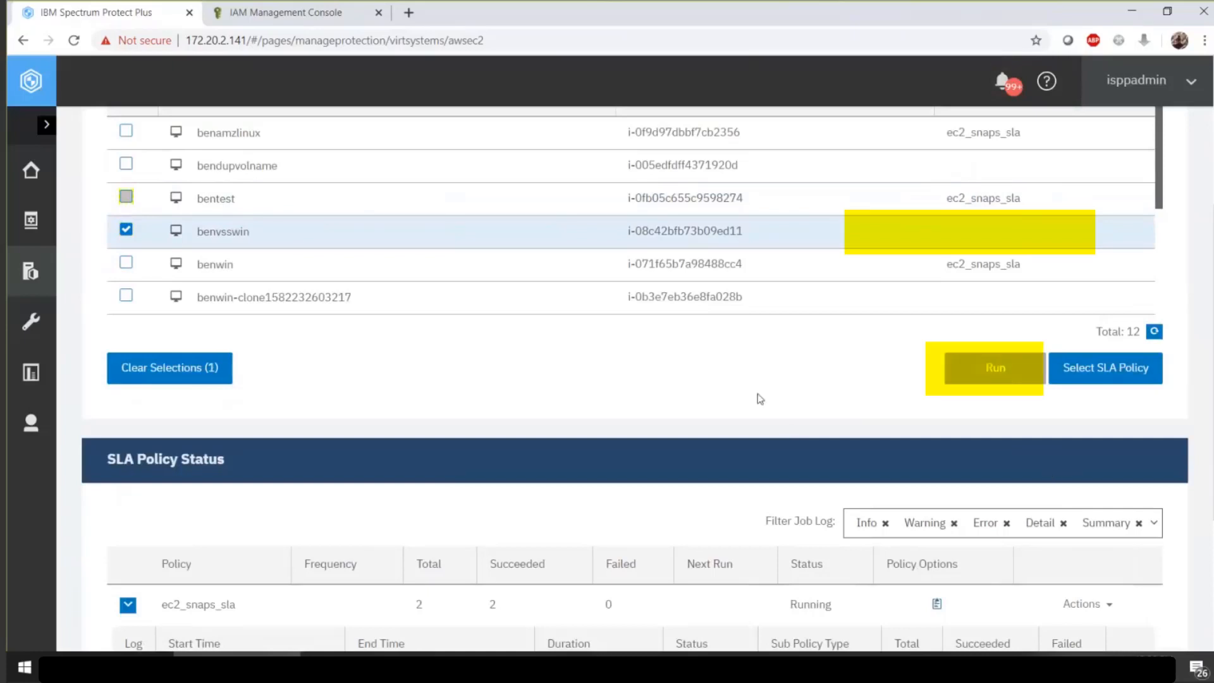
Open the log of the newest ec2_snaps_sla snapshot run and examine its discovery, snapshot and protection entries.
{"action": "scroll", "coordinate": [759, 398], "scroll_direction": "down", "scroll_amount": 1}
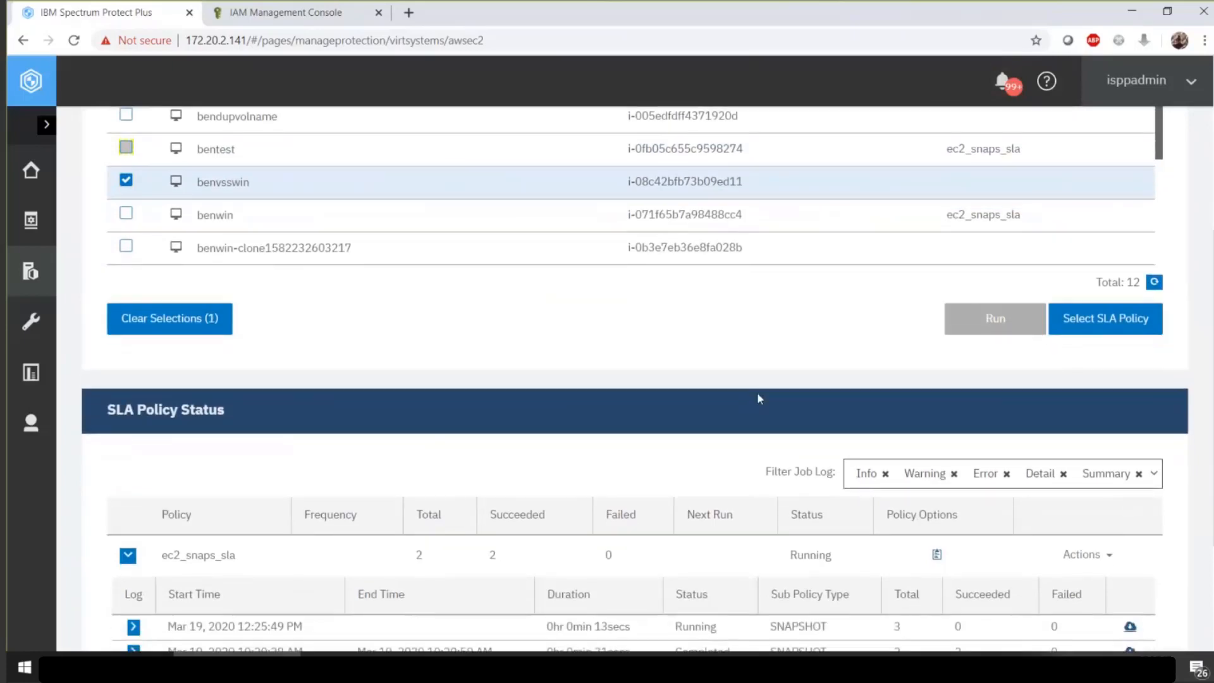
{"action": "scroll", "coordinate": [757, 395], "scroll_direction": "down", "scroll_amount": 3}
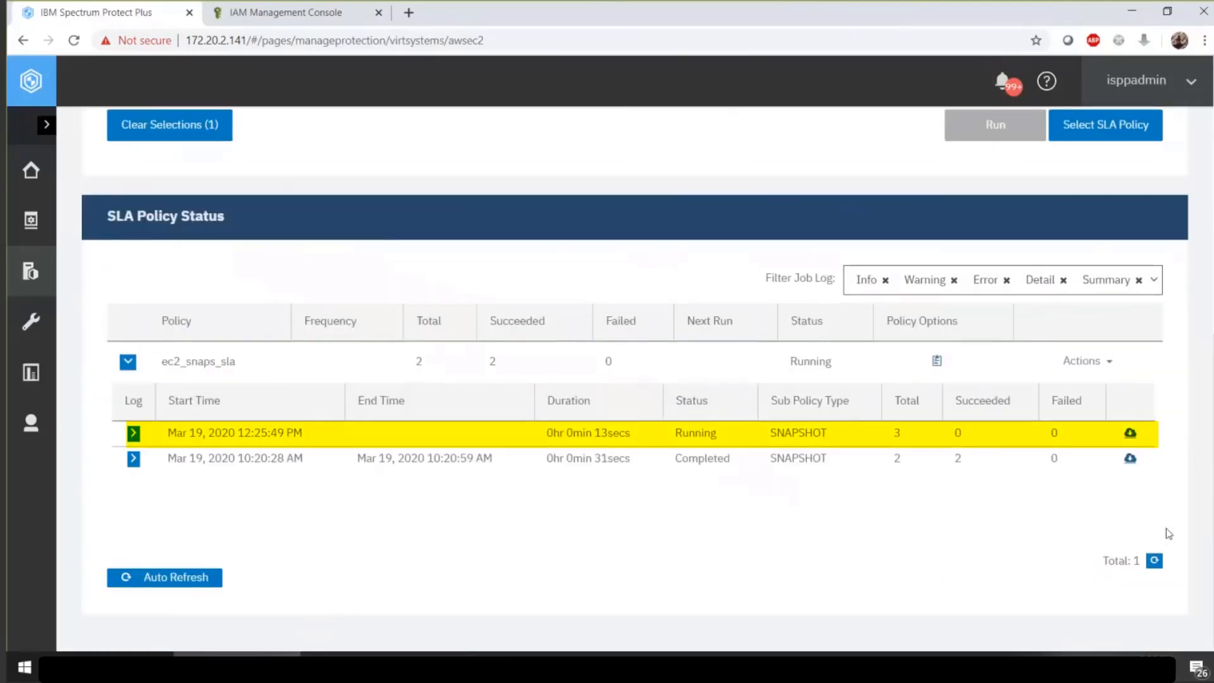
{"action": "left_click", "coordinate": [133, 433]}
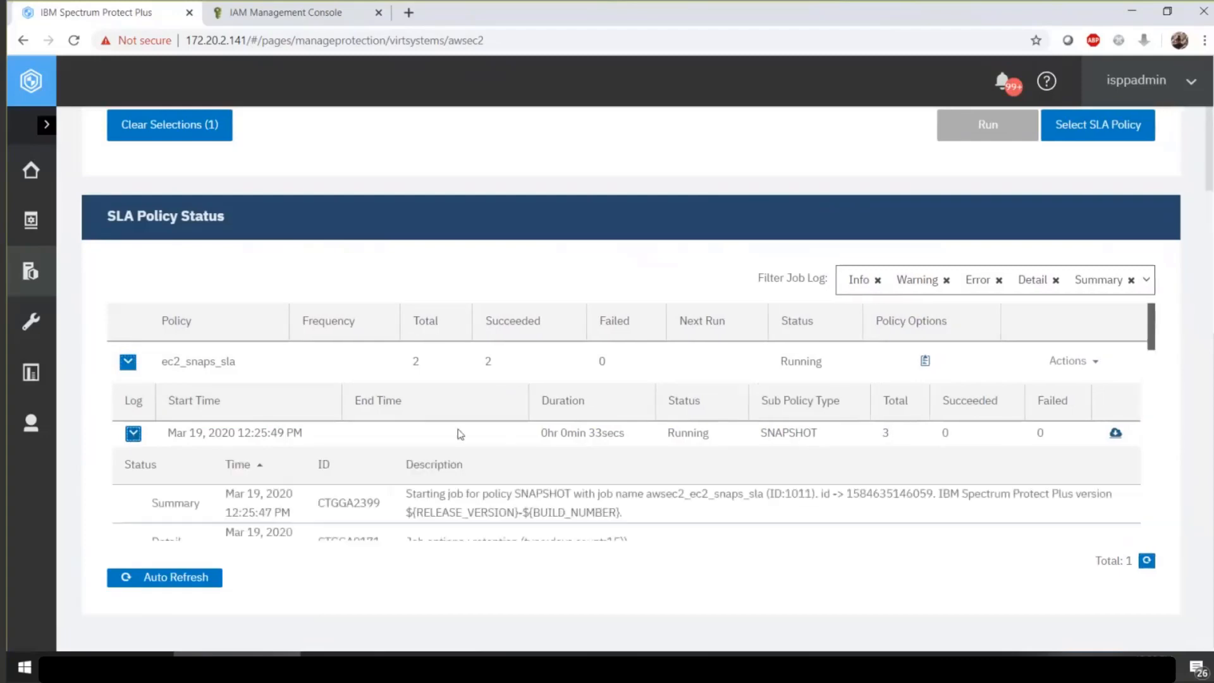
{"action": "scroll", "coordinate": [459, 433], "scroll_direction": "down", "scroll_amount": 4}
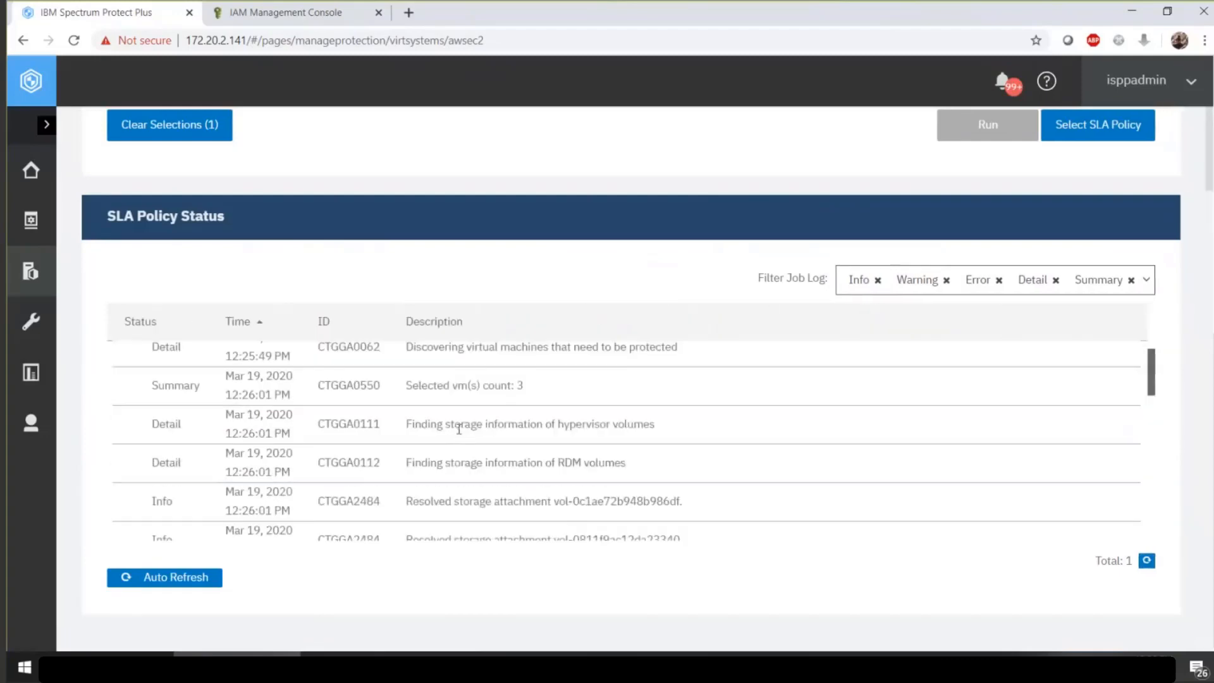
{"action": "scroll", "coordinate": [459, 429], "scroll_direction": "down", "scroll_amount": 2}
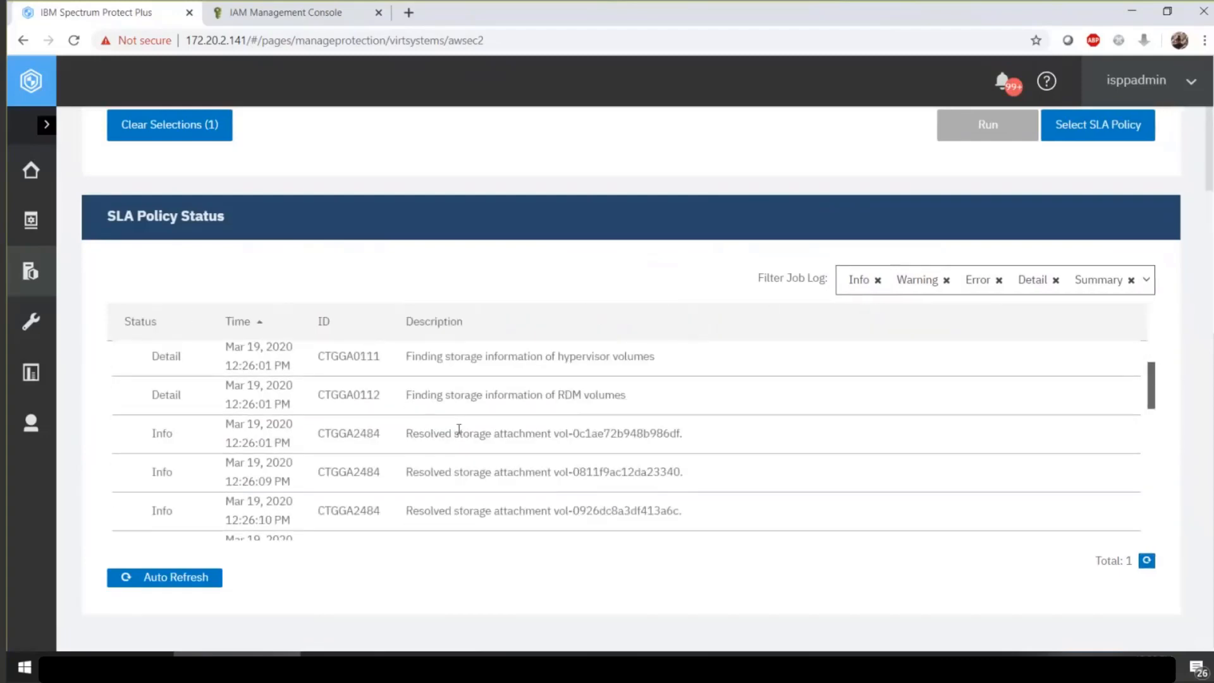
{"action": "scroll", "coordinate": [459, 429], "scroll_direction": "up", "scroll_amount": 5}
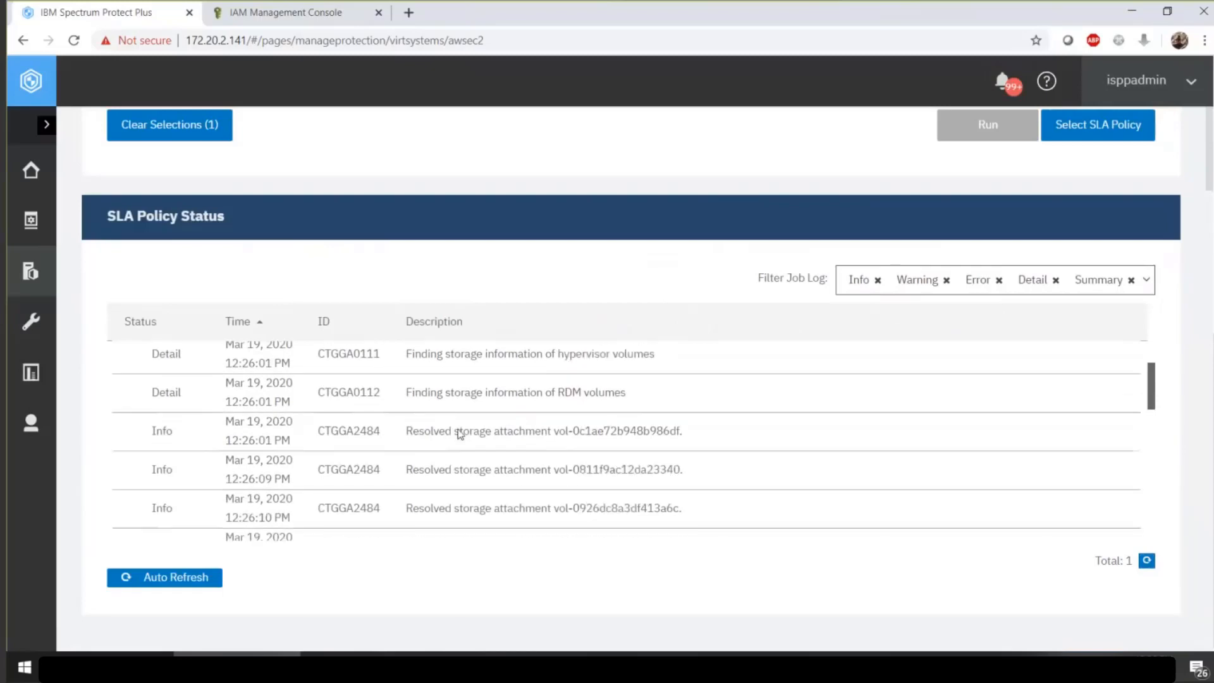
{"action": "scroll", "coordinate": [459, 429], "scroll_direction": "up", "scroll_amount": 1}
{"action": "scroll", "coordinate": [460, 433], "scroll_direction": "down", "scroll_amount": 1}
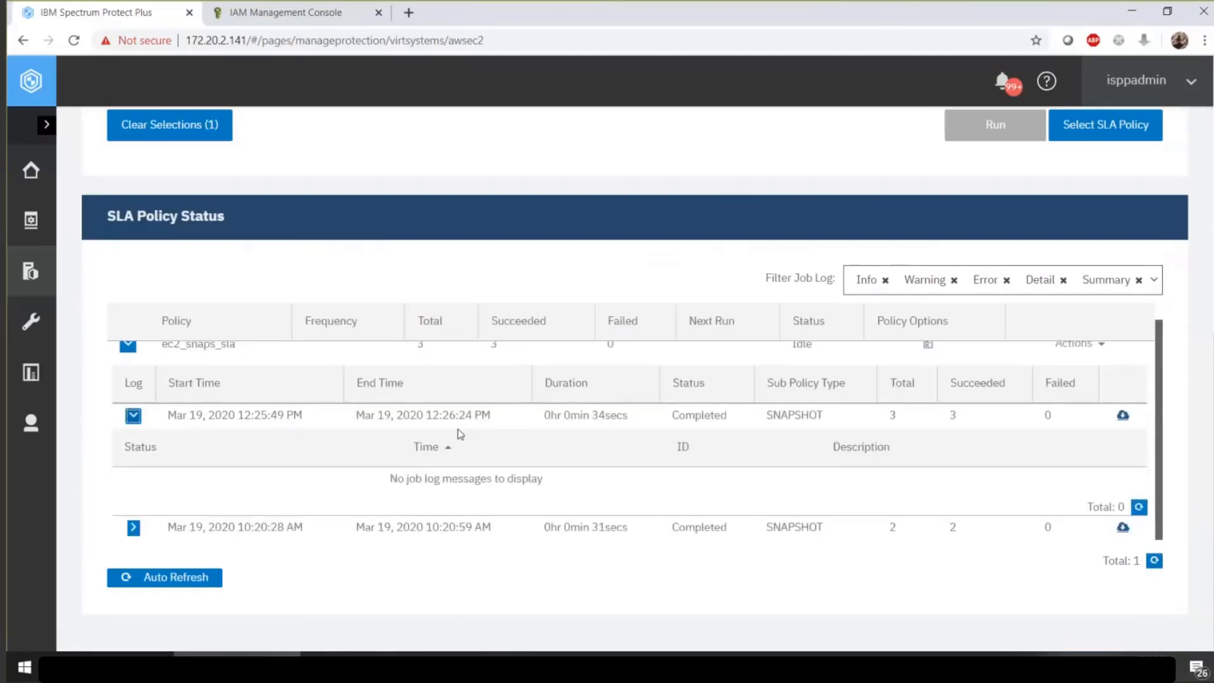
{"action": "scroll", "coordinate": [460, 435], "scroll_direction": "down", "scroll_amount": 1}
{"action": "scroll", "coordinate": [460, 434], "scroll_direction": "down", "scroll_amount": 4}
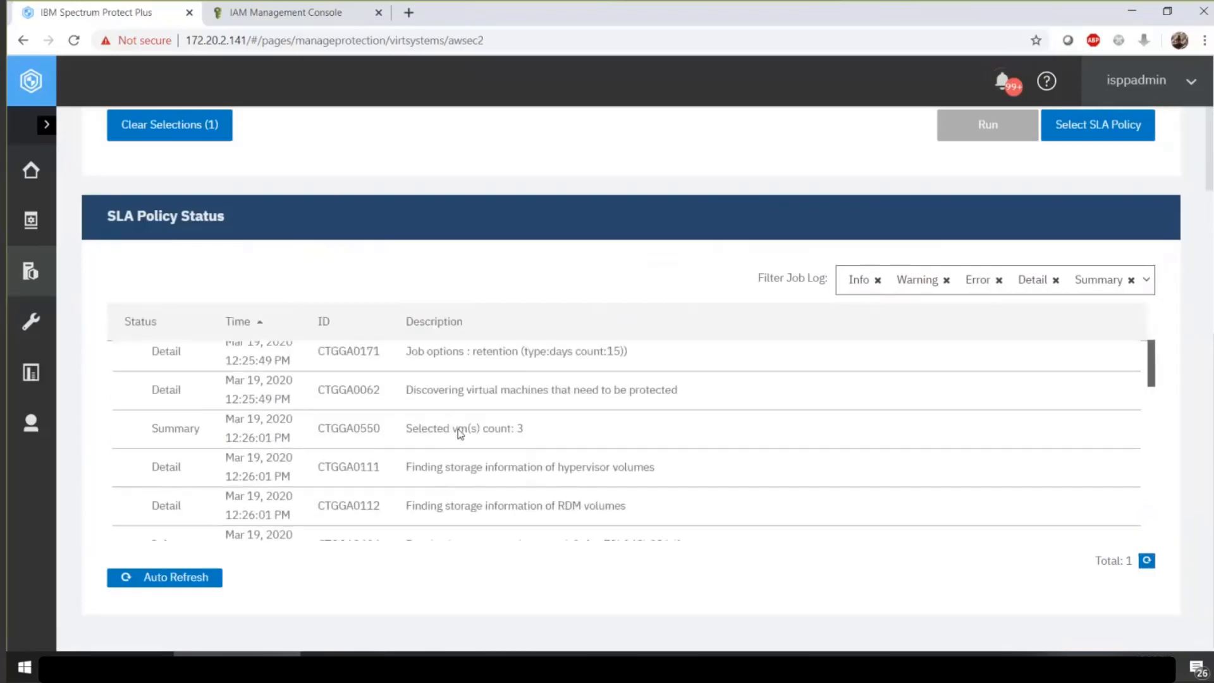
{"action": "scroll", "coordinate": [458, 430], "scroll_direction": "down", "scroll_amount": 1}
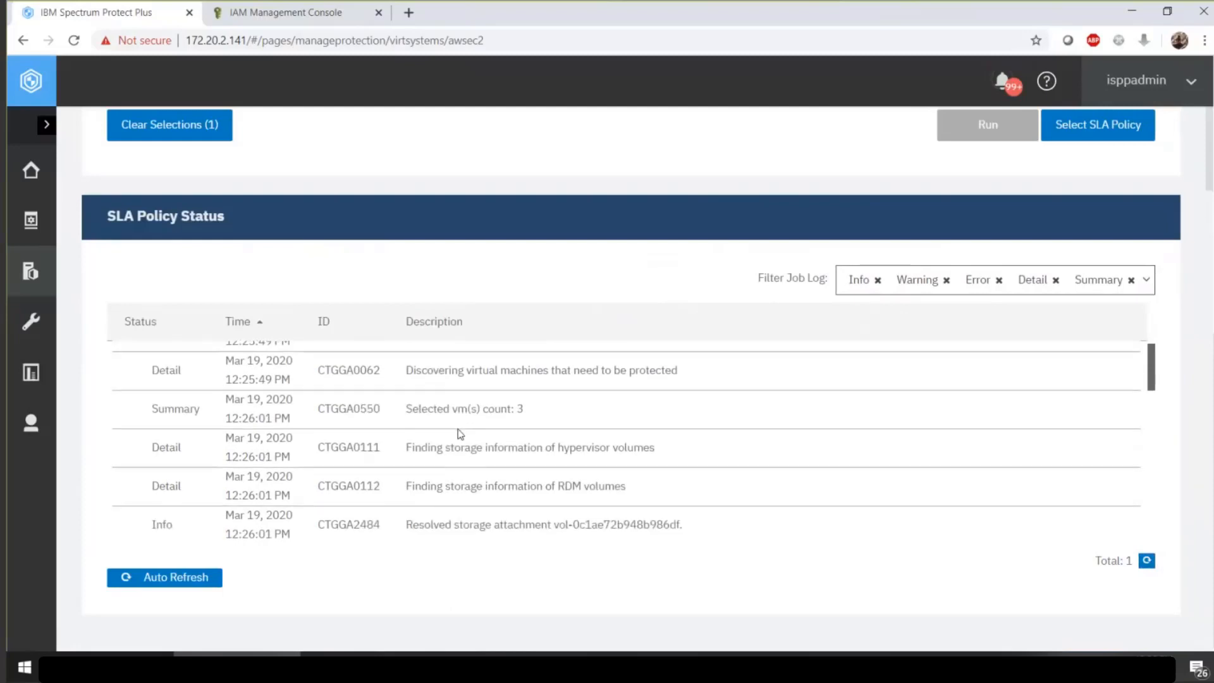
{"action": "scroll", "coordinate": [458, 429], "scroll_direction": "down", "scroll_amount": 1}
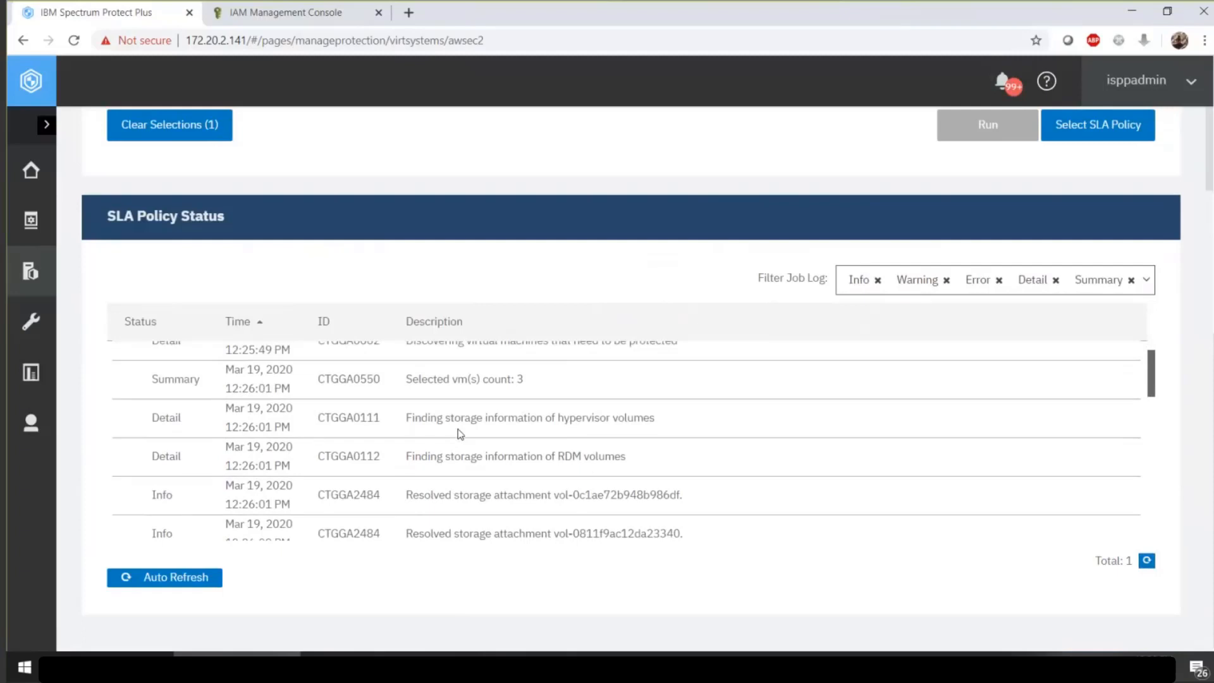
{"action": "scroll", "coordinate": [460, 434], "scroll_direction": "down", "scroll_amount": 2}
{"action": "scroll", "coordinate": [457, 429], "scroll_direction": "down", "scroll_amount": 5}
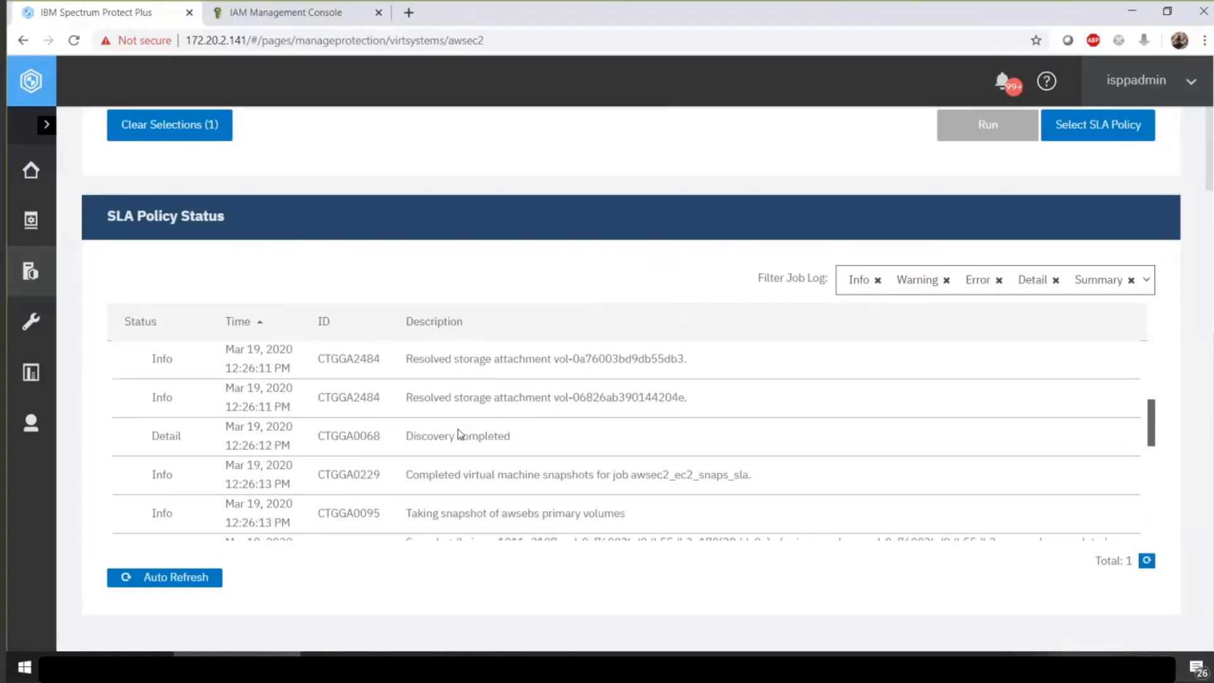
{"action": "scroll", "coordinate": [460, 433], "scroll_direction": "down", "scroll_amount": 2}
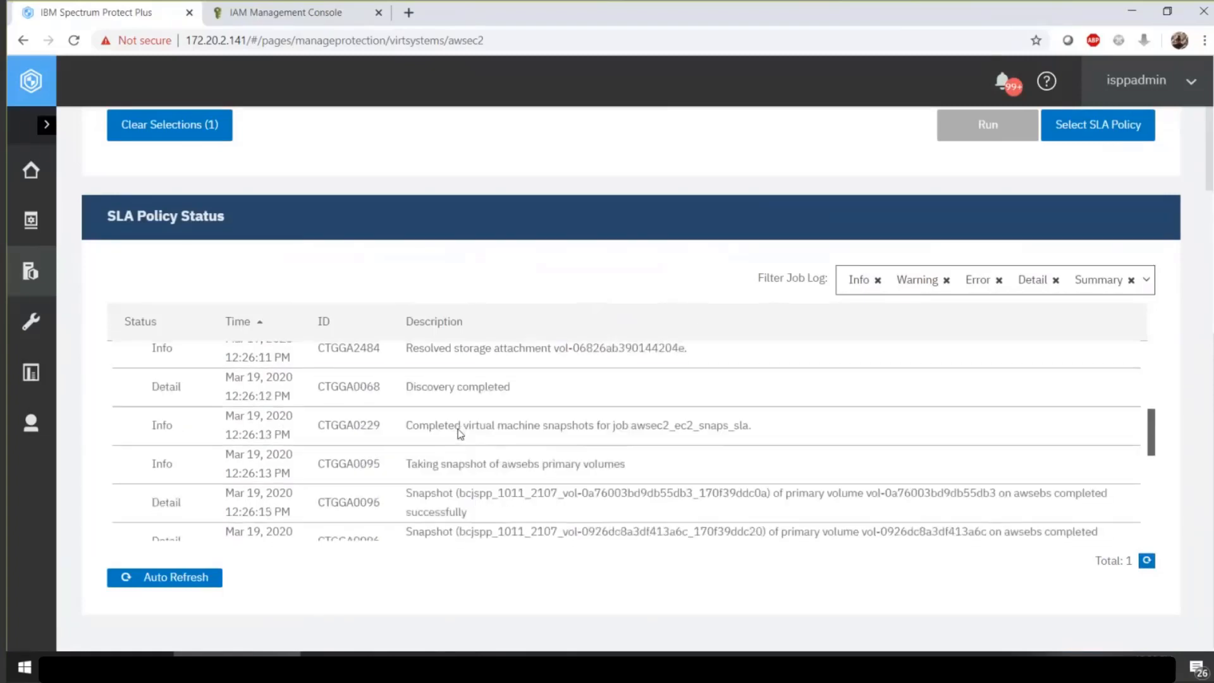
{"action": "scroll", "coordinate": [460, 430], "scroll_direction": "down", "scroll_amount": 4}
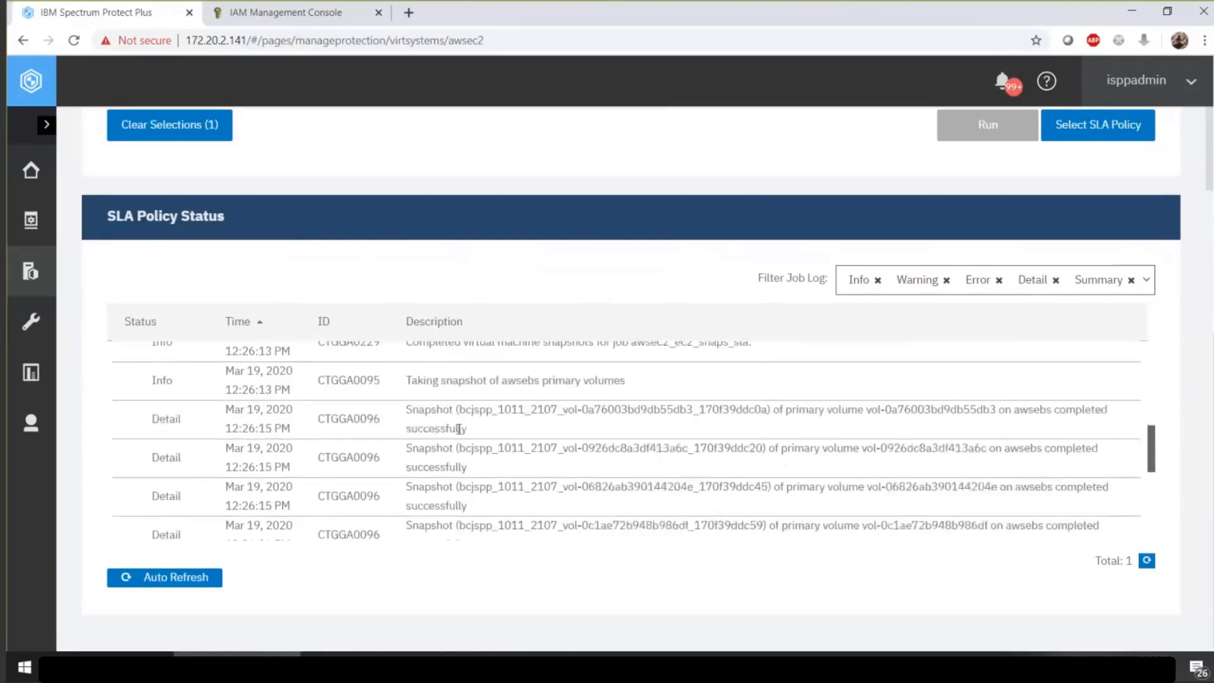
{"action": "scroll", "coordinate": [459, 432], "scroll_direction": "down", "scroll_amount": 1}
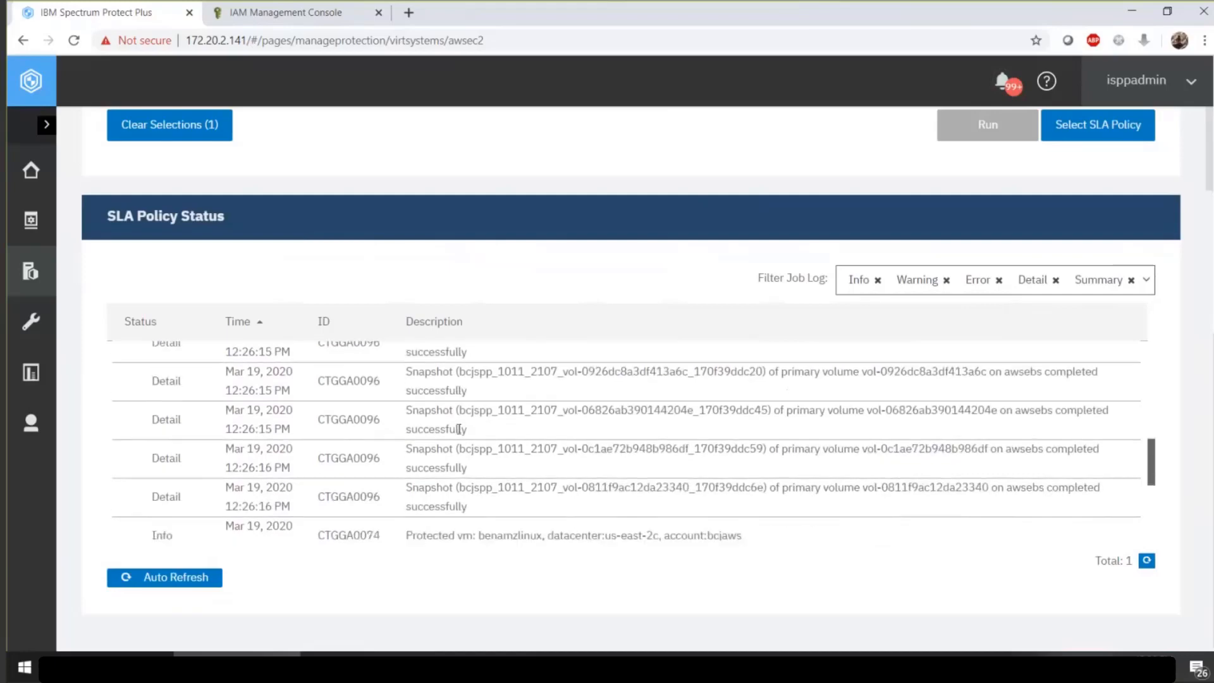
Create a new Amazon EC2 job and choose Snapshot restore as its type.
{"action": "scroll", "coordinate": [1134, 200], "scroll_direction": "up", "scroll_amount": 8}
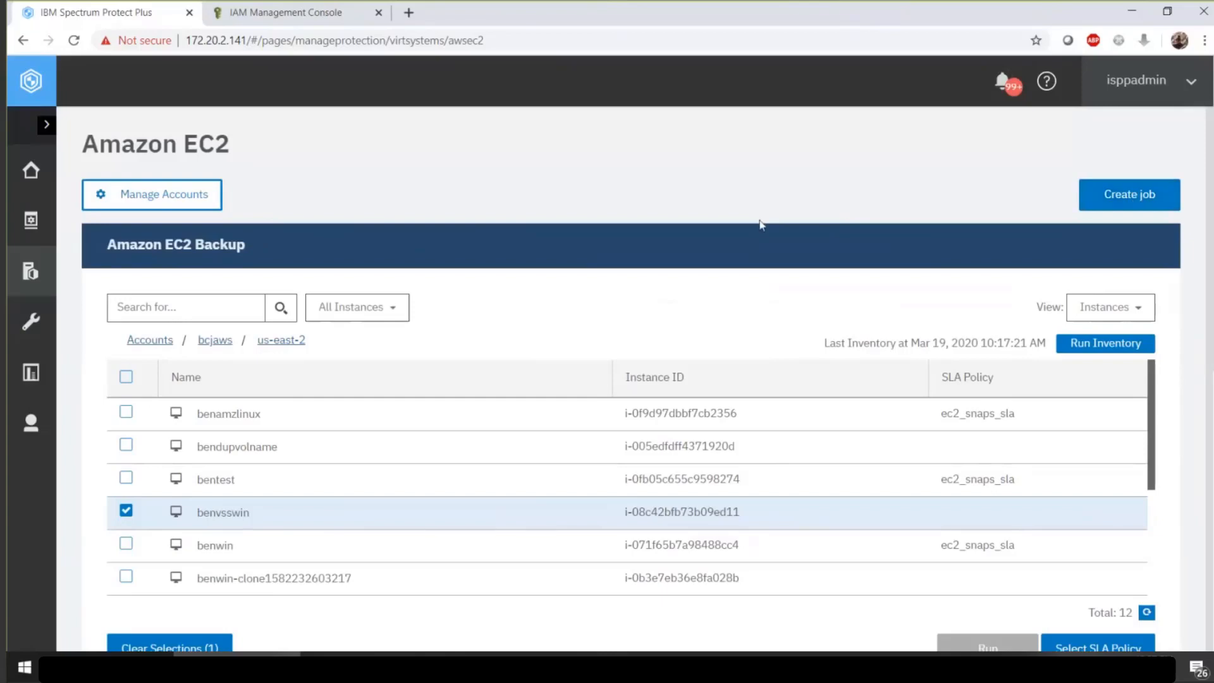
{"action": "mouse_move", "coordinate": [32, 271]}
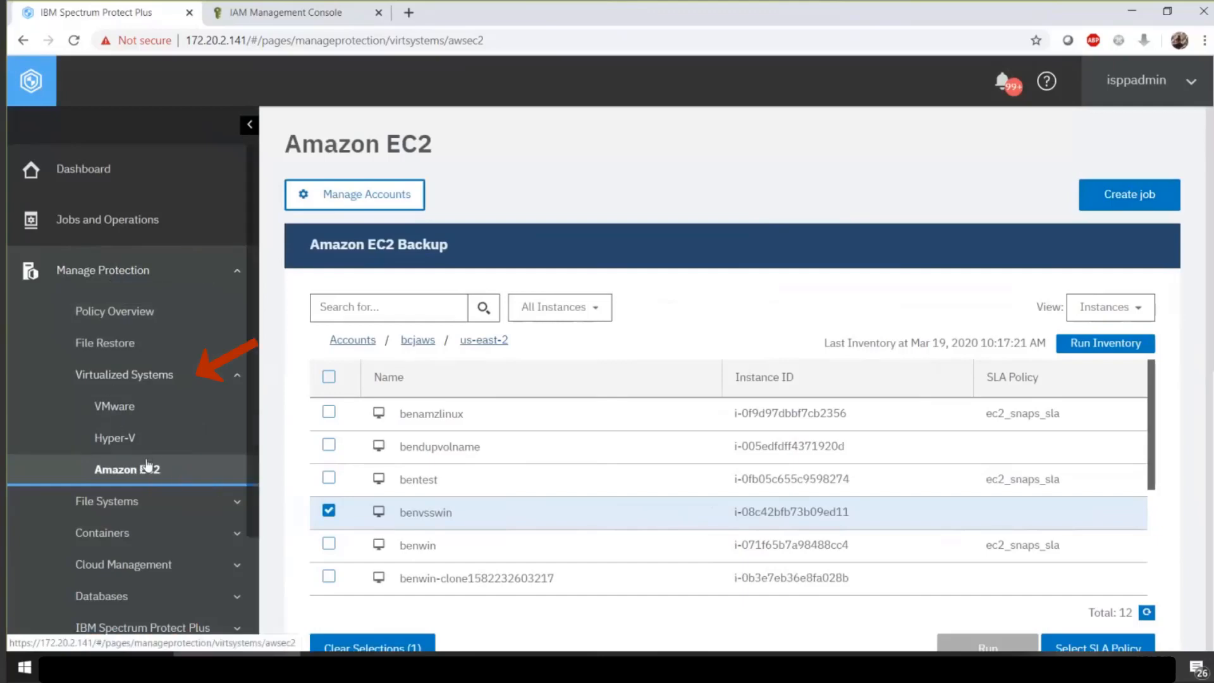
{"action": "left_click", "coordinate": [1120, 209]}
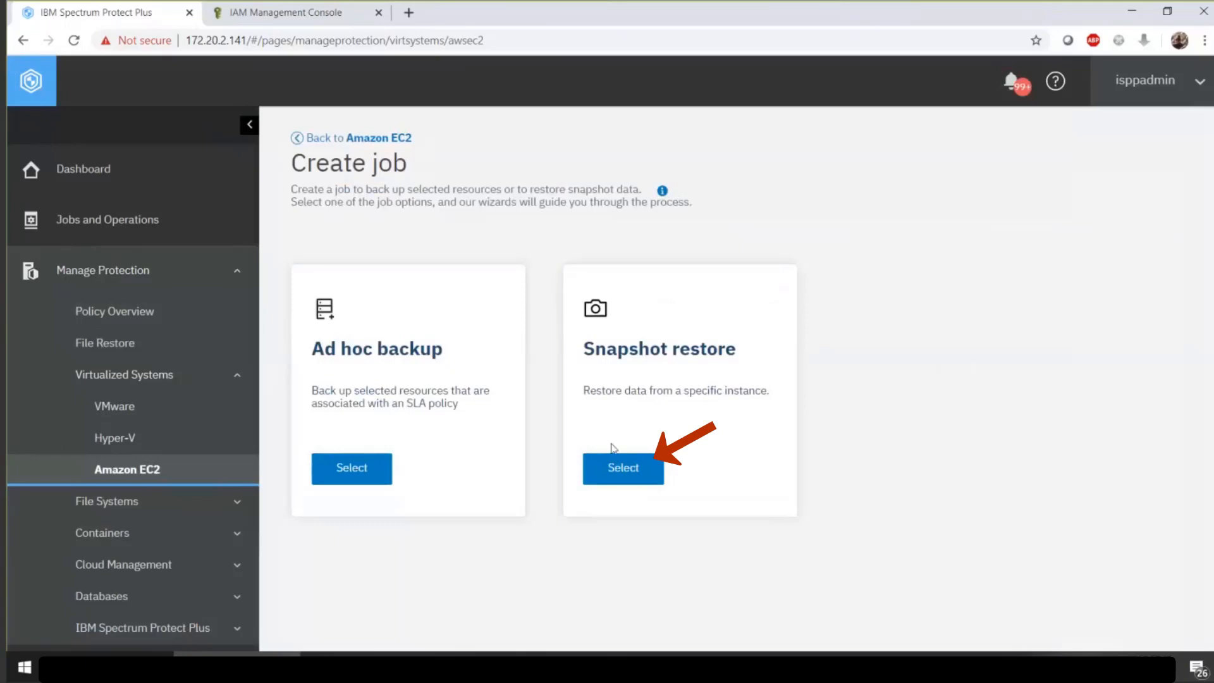
{"action": "left_click", "coordinate": [618, 466]}
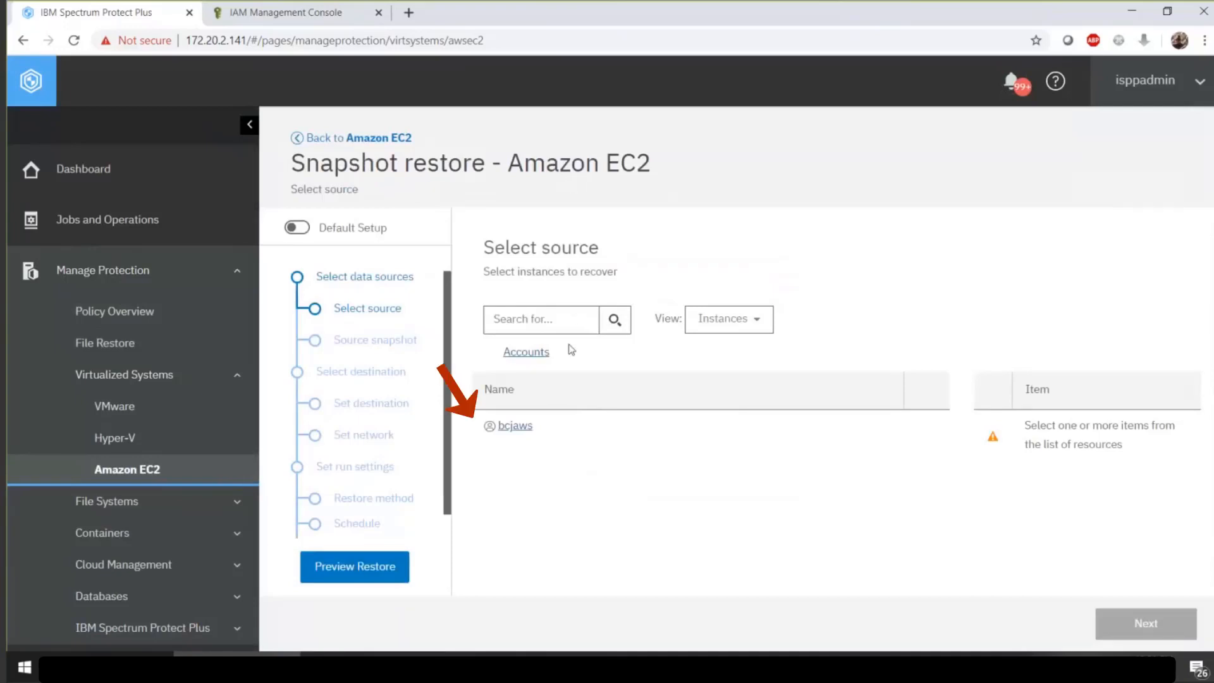
Add the benwin instance from bcjaws/us-east-2 as the restore source and choose its Mar 19, 2020 12:26:17 PM snapshot.
{"action": "left_click", "coordinate": [517, 428]}
{"action": "left_click", "coordinate": [514, 427]}
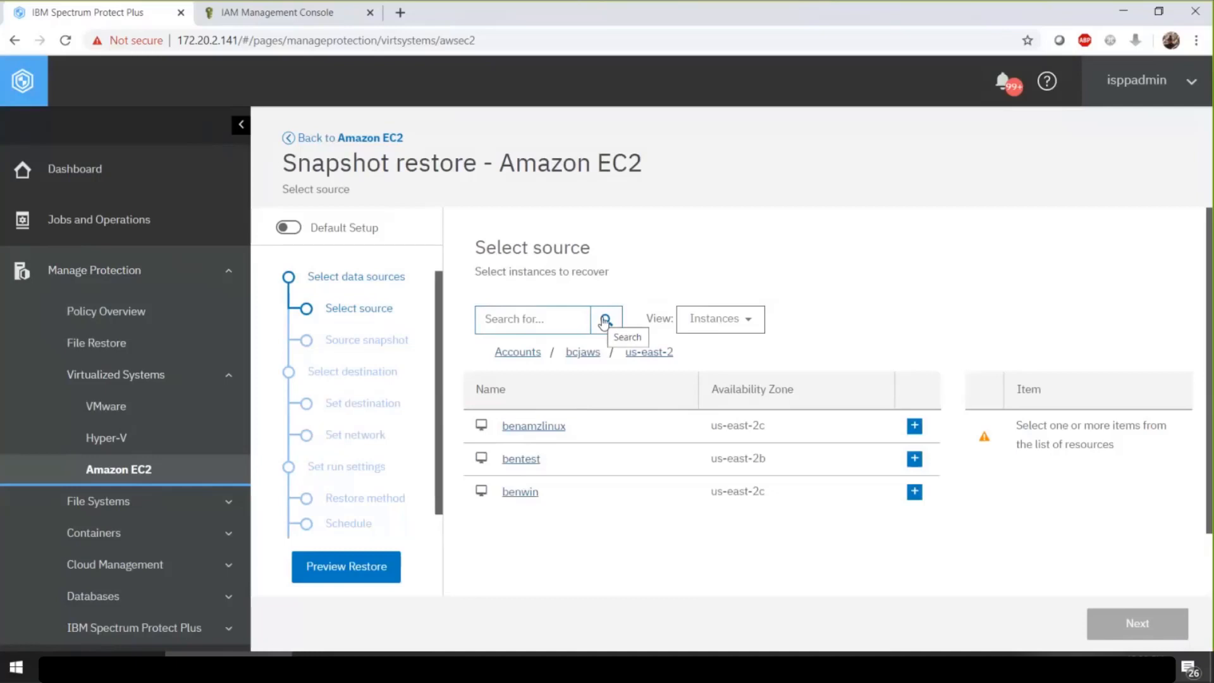
{"action": "left_click", "coordinate": [650, 352]}
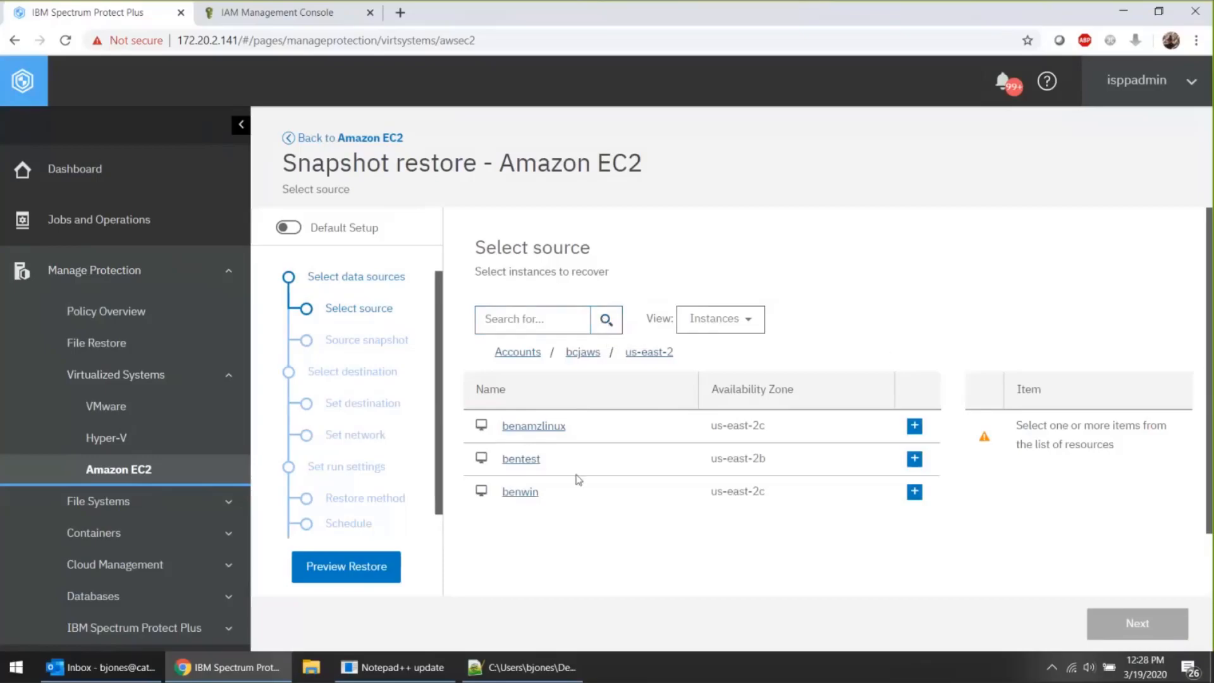
{"action": "left_click", "coordinate": [670, 352]}
{"action": "left_click", "coordinate": [843, 359]}
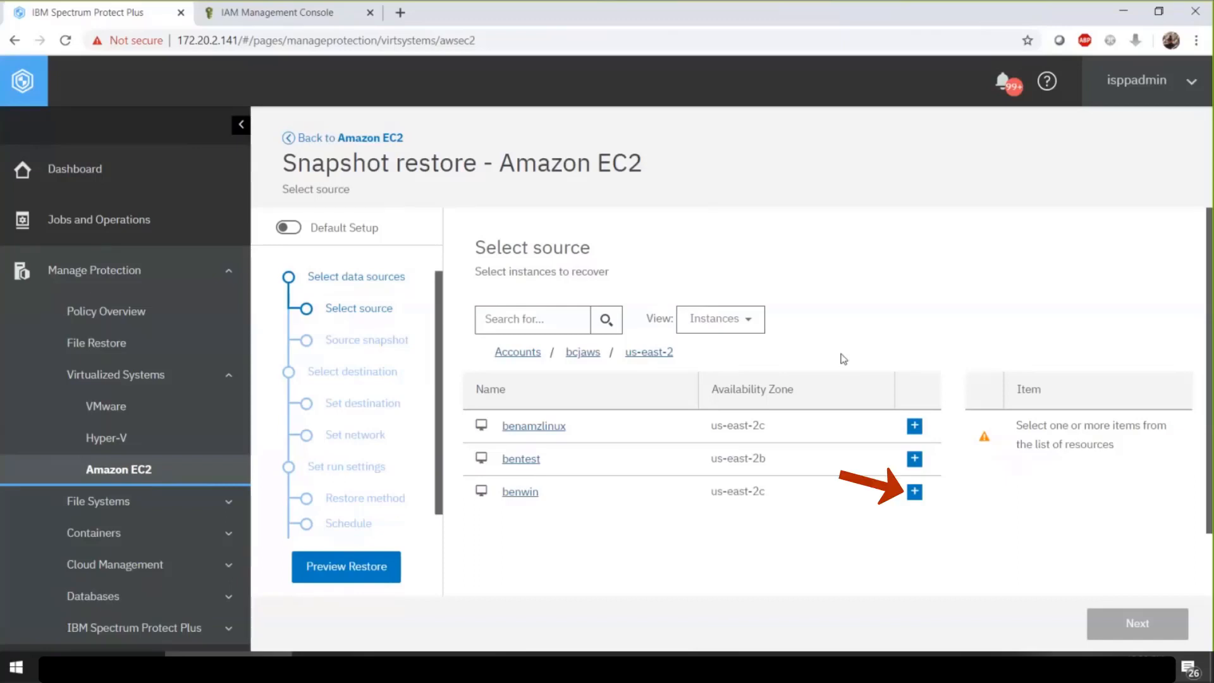
{"action": "left_click", "coordinate": [913, 493]}
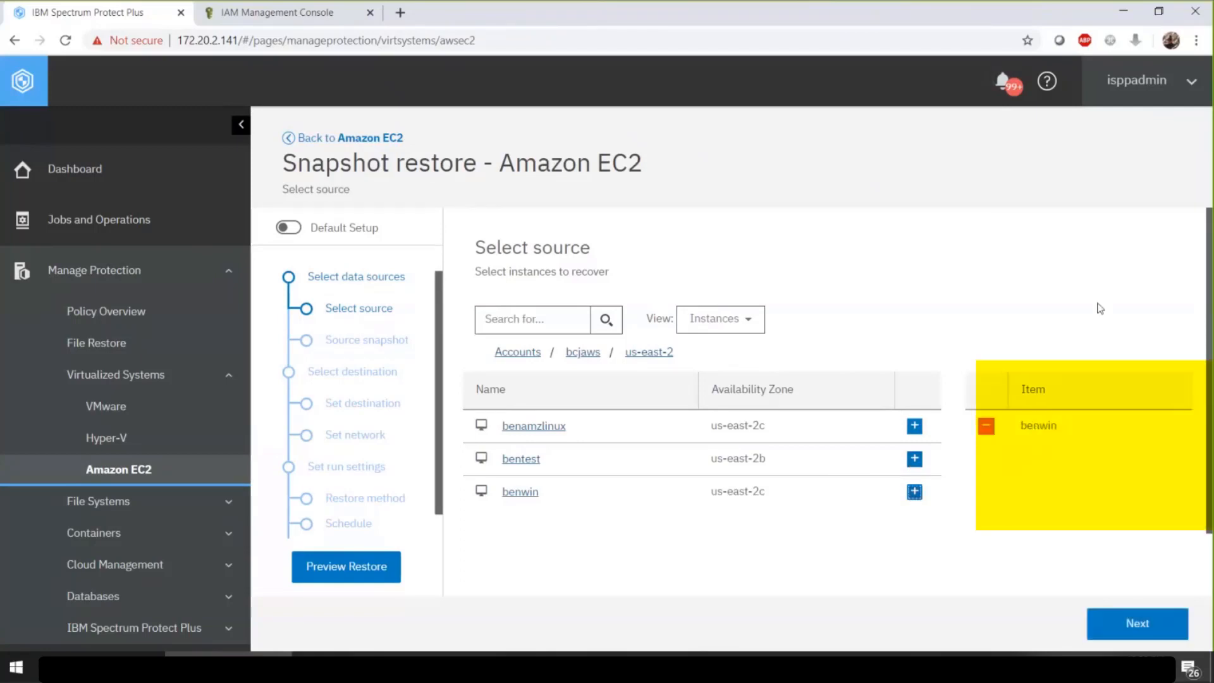
{"action": "scroll", "coordinate": [1010, 307], "scroll_direction": "down", "scroll_amount": 1}
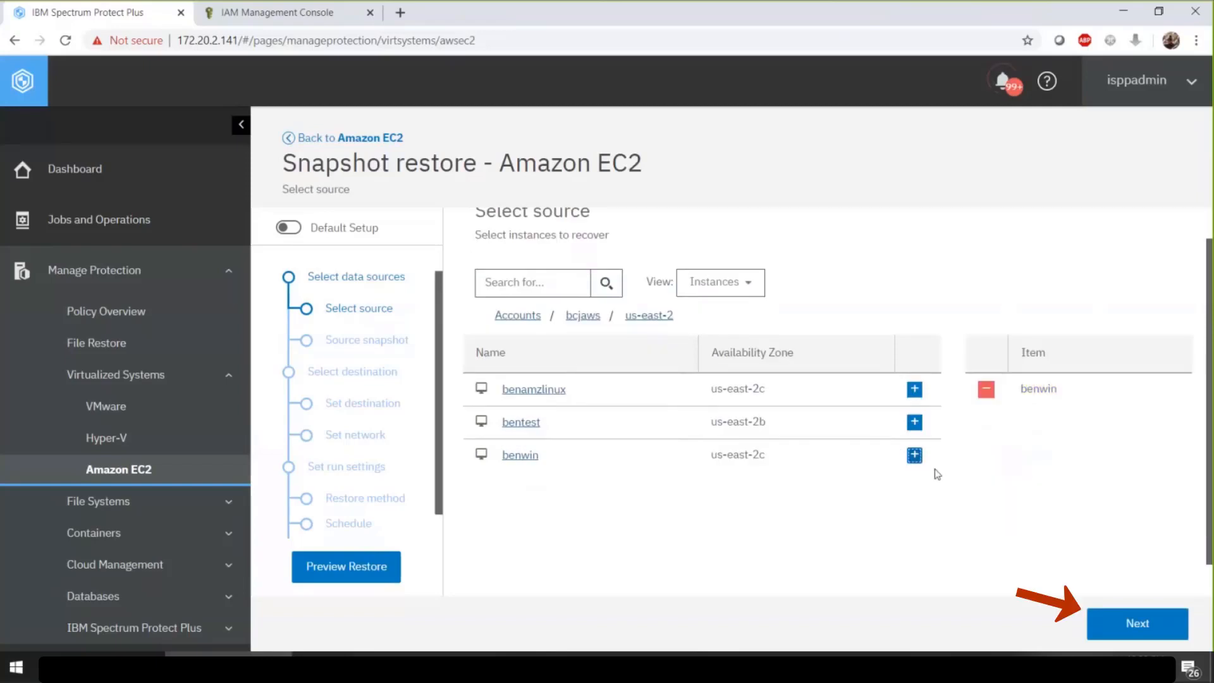
{"action": "left_click", "coordinate": [1133, 635]}
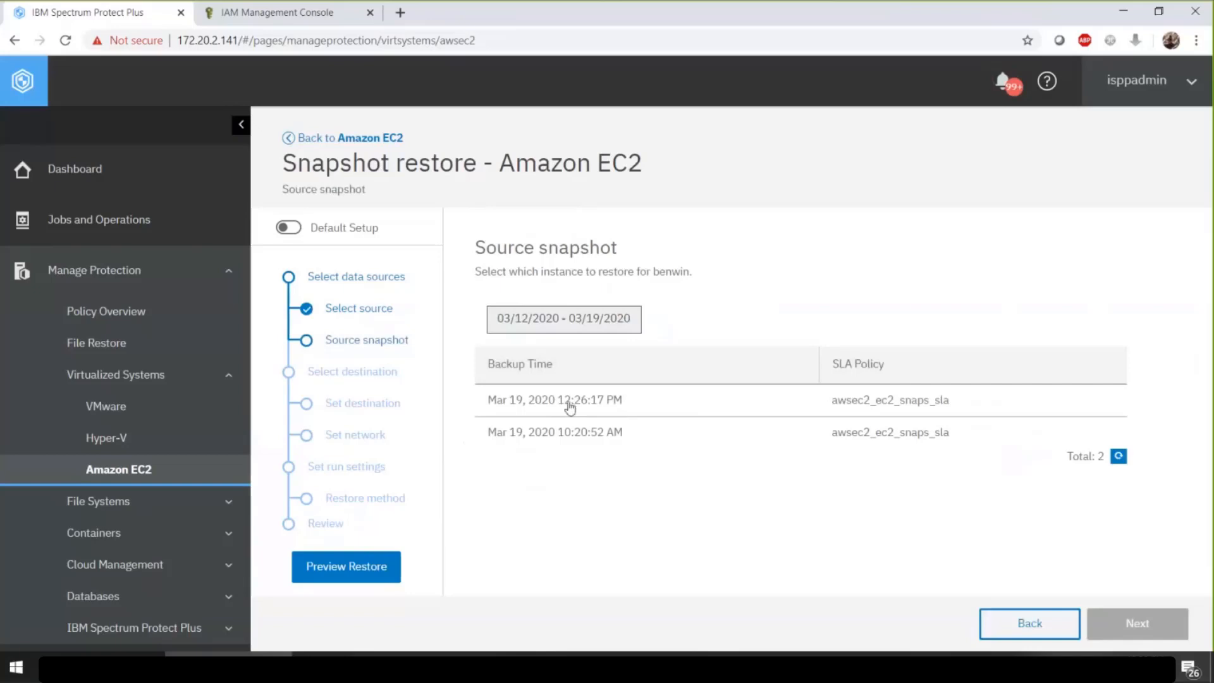
{"action": "left_click", "coordinate": [605, 408]}
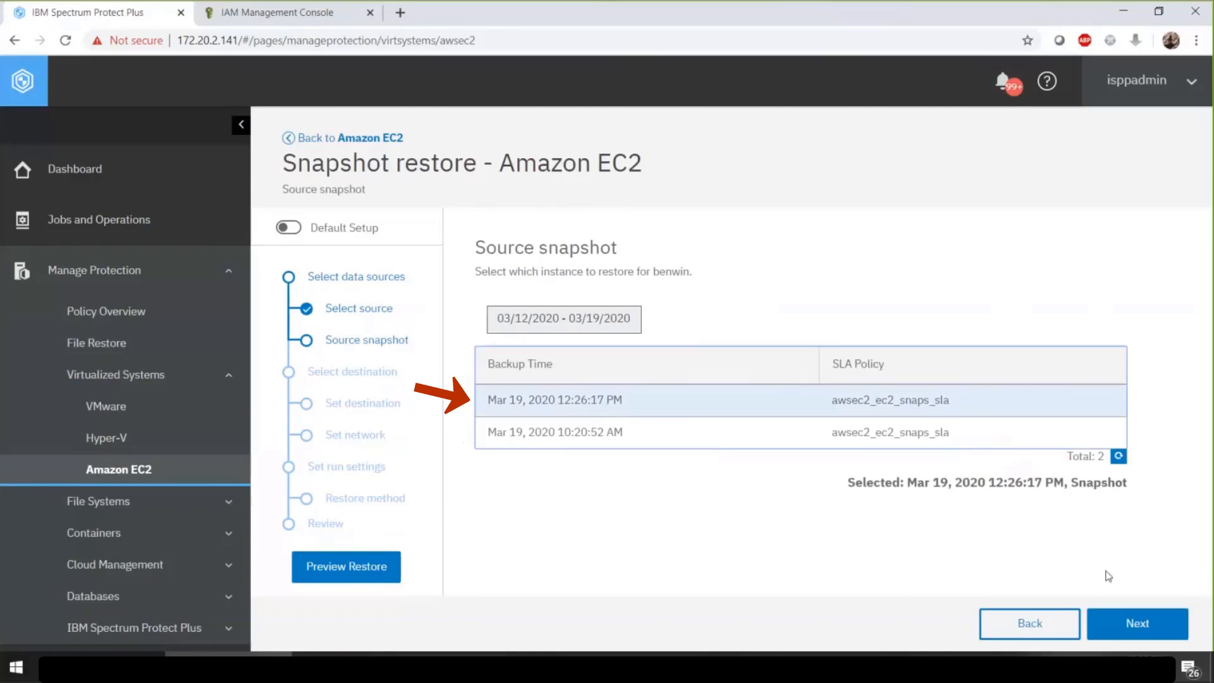
{"action": "left_click", "coordinate": [1136, 626]}
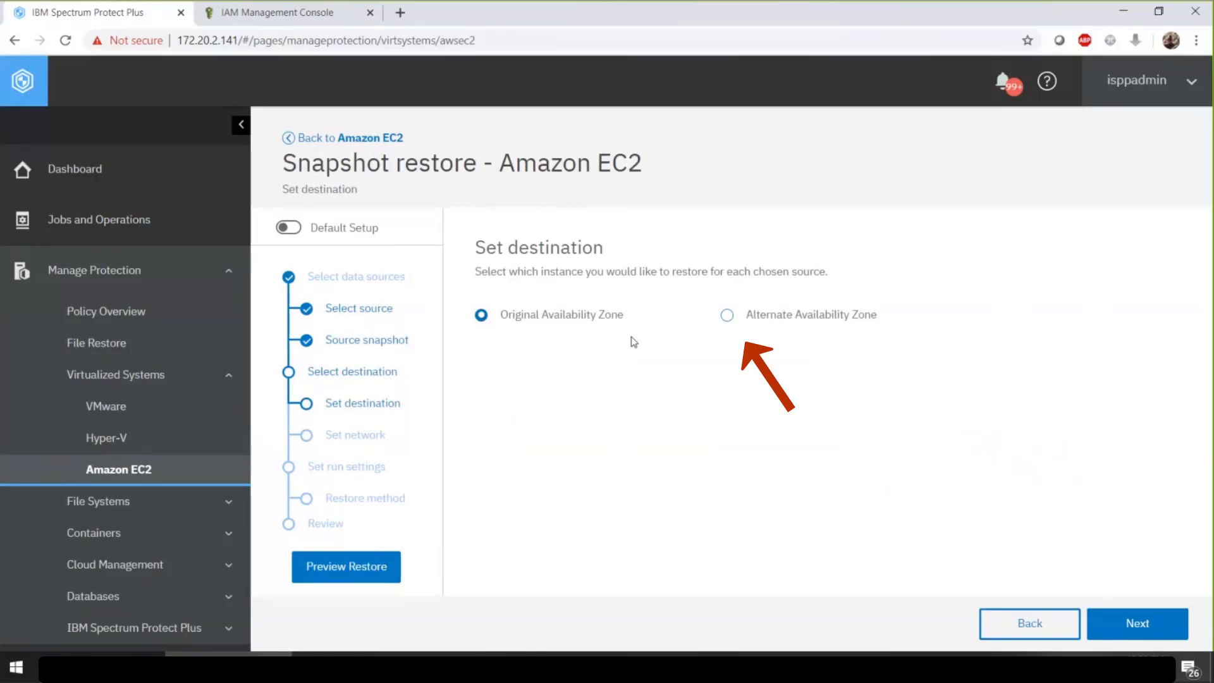
Set the restore destination to an alternate availability zone and choose us-east-2c.
{"action": "left_click", "coordinate": [727, 316]}
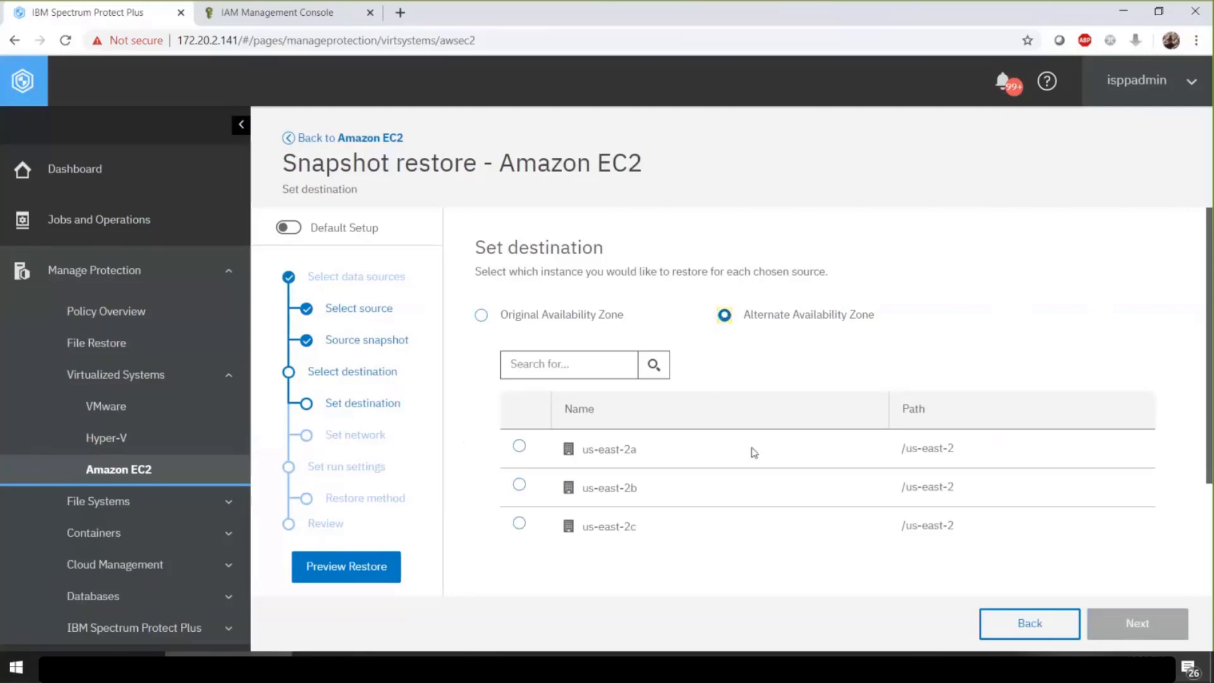
{"action": "scroll", "coordinate": [754, 453], "scroll_direction": "down", "scroll_amount": 1}
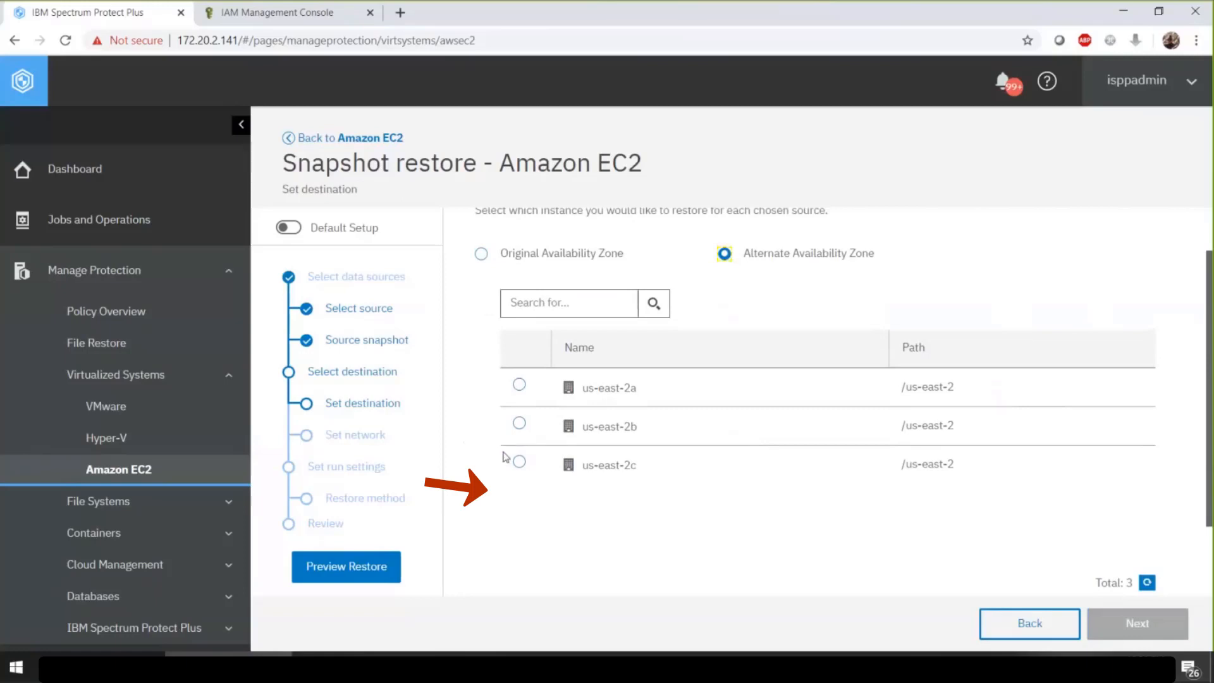
{"action": "left_click", "coordinate": [517, 466]}
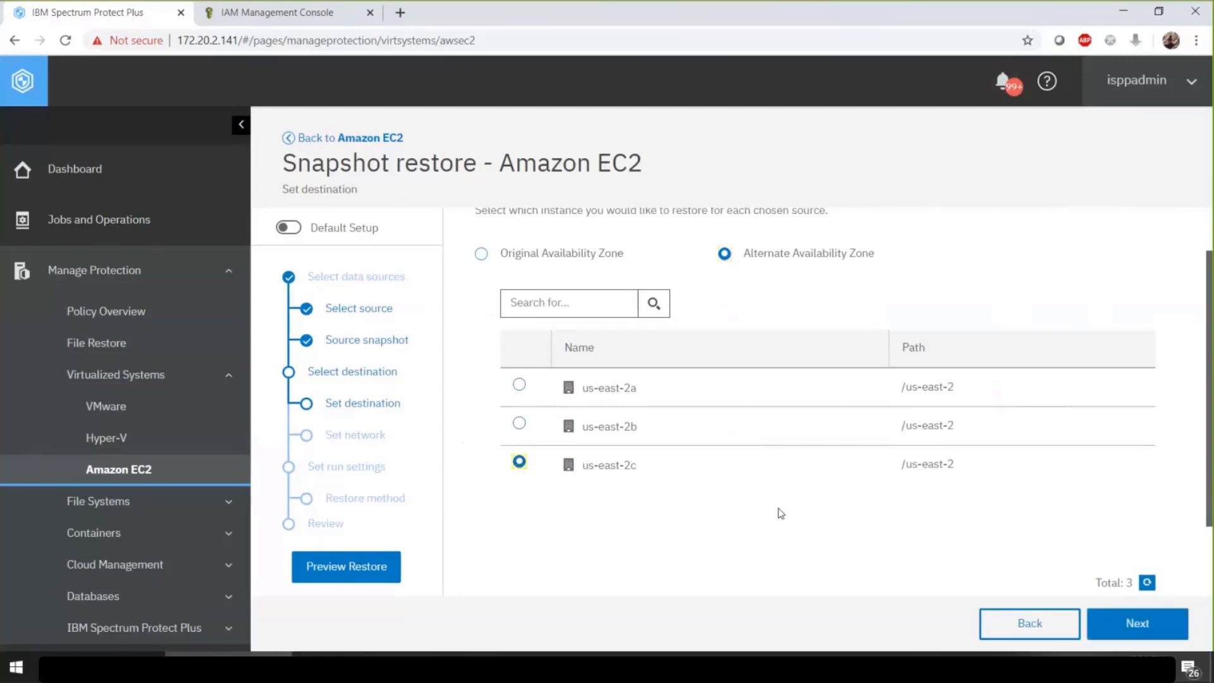
{"action": "left_click", "coordinate": [1131, 625]}
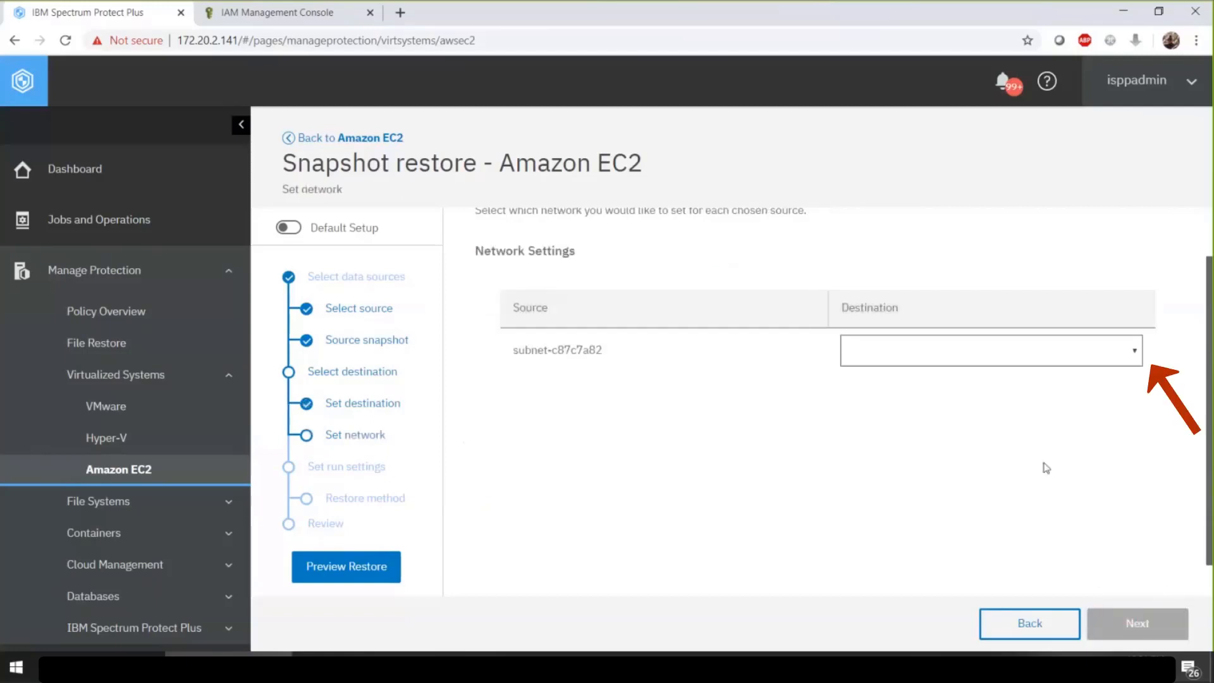
Map the source subnet to the destination network subnet-c87c7a82.
{"action": "left_click", "coordinate": [944, 351]}
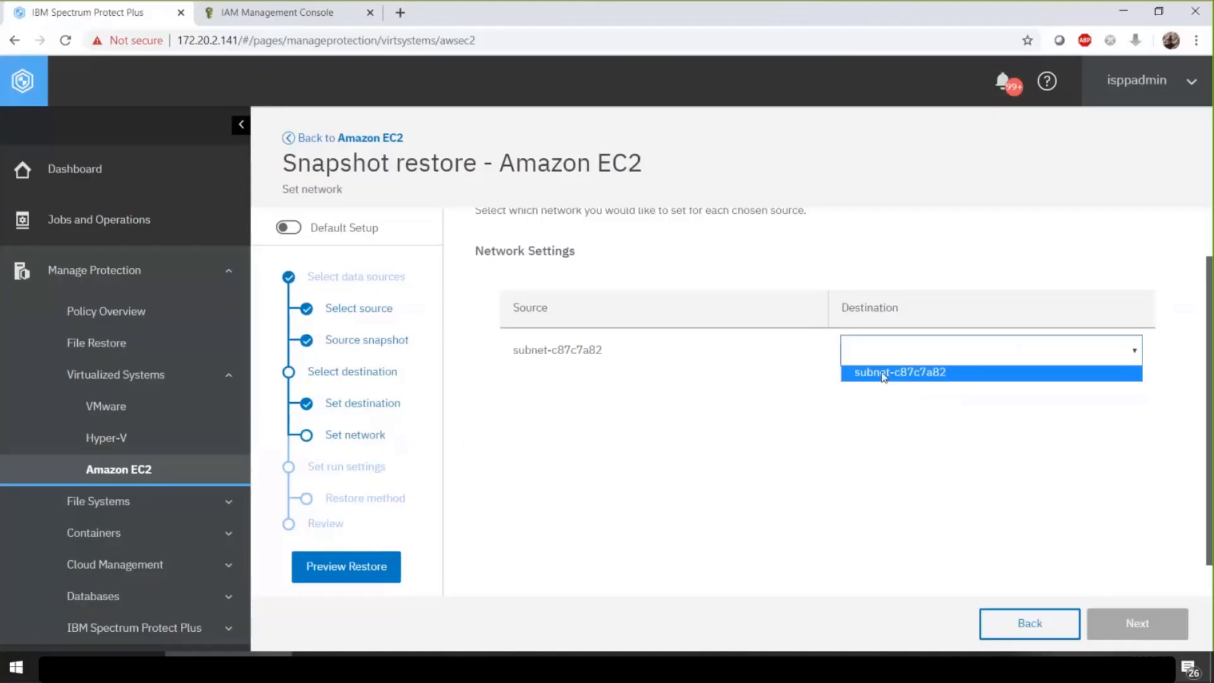
{"action": "left_click", "coordinate": [884, 374]}
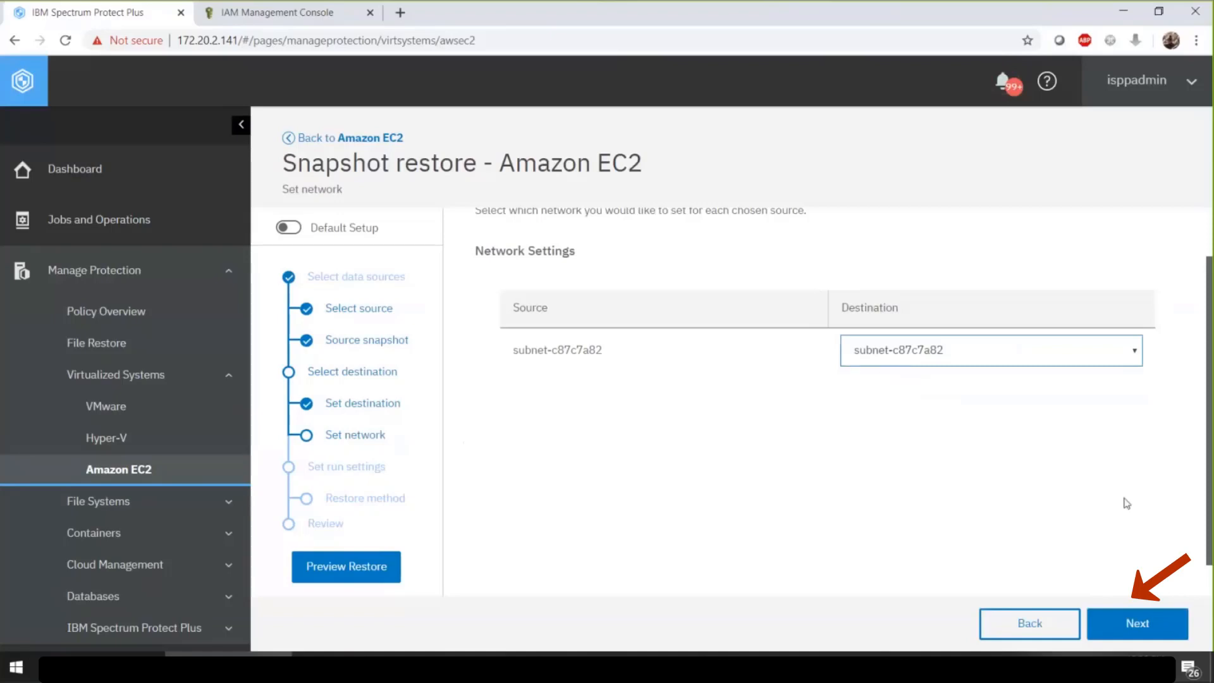
{"action": "left_click", "coordinate": [1121, 619]}
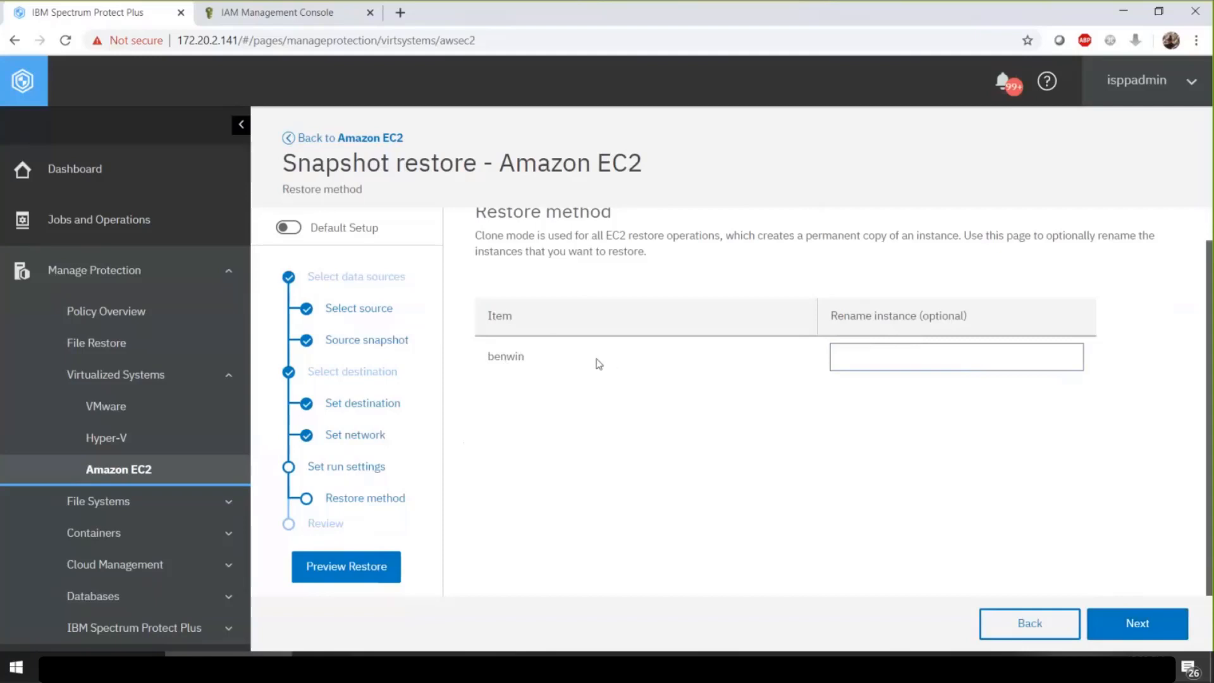
Leave the optional instance rename blank, review the restore settings and submit the benwin restore job.
{"action": "left_click", "coordinate": [1121, 624]}
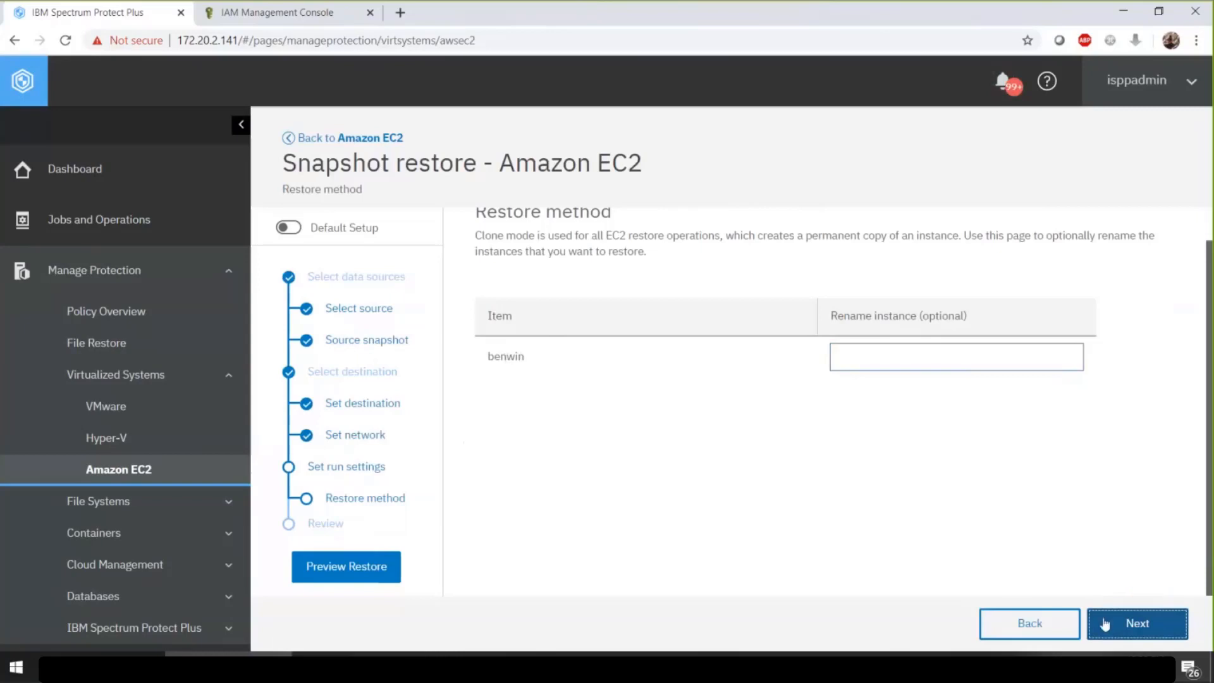
{"action": "left_click", "coordinate": [1100, 619]}
{"action": "left_click", "coordinate": [1100, 618]}
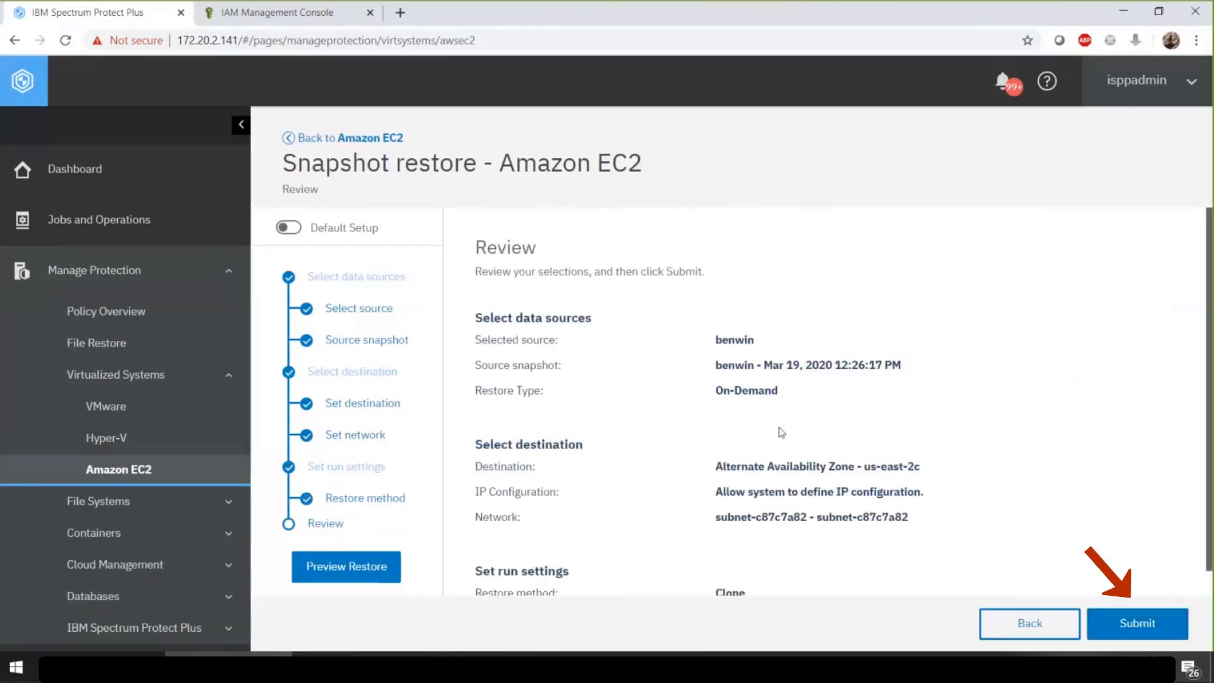
{"action": "scroll", "coordinate": [780, 432], "scroll_direction": "down", "scroll_amount": 1}
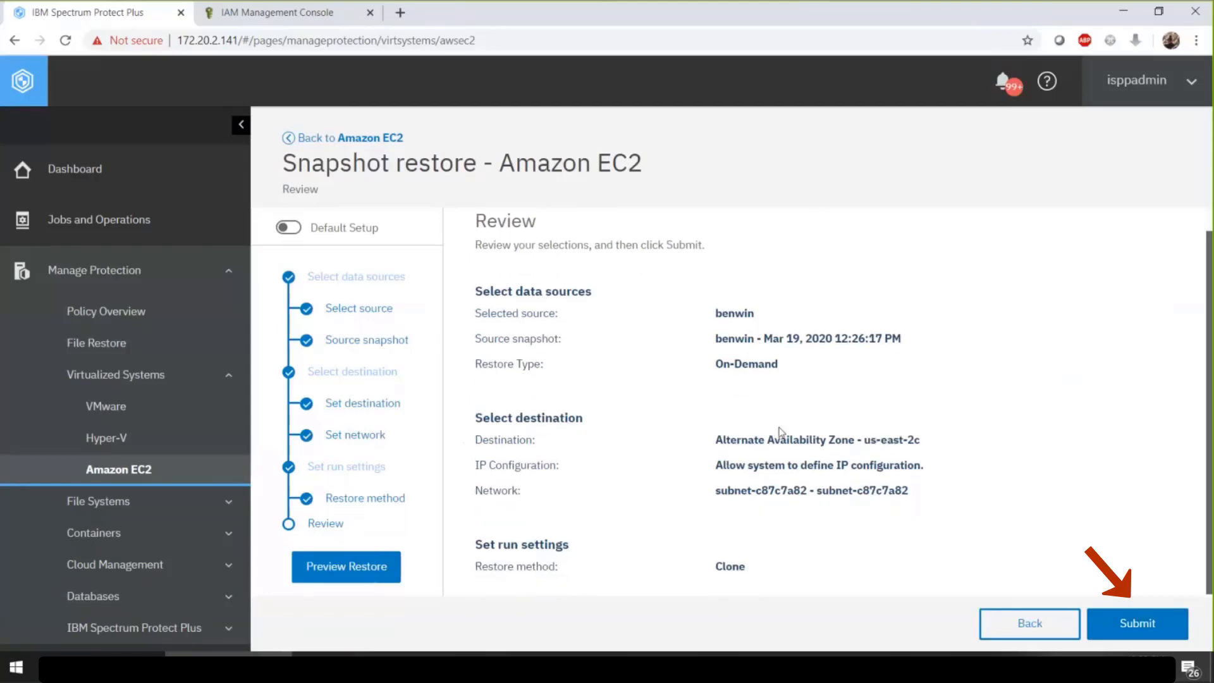
{"action": "left_click", "coordinate": [1155, 629]}
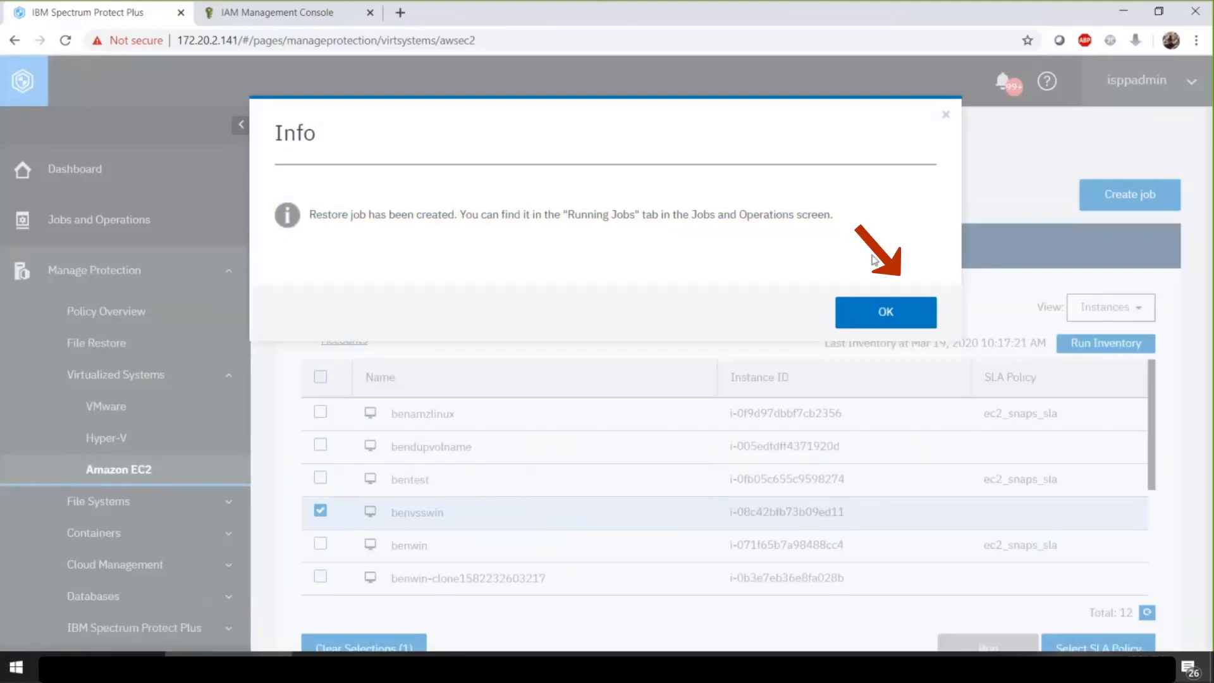
{"action": "left_click", "coordinate": [857, 323]}
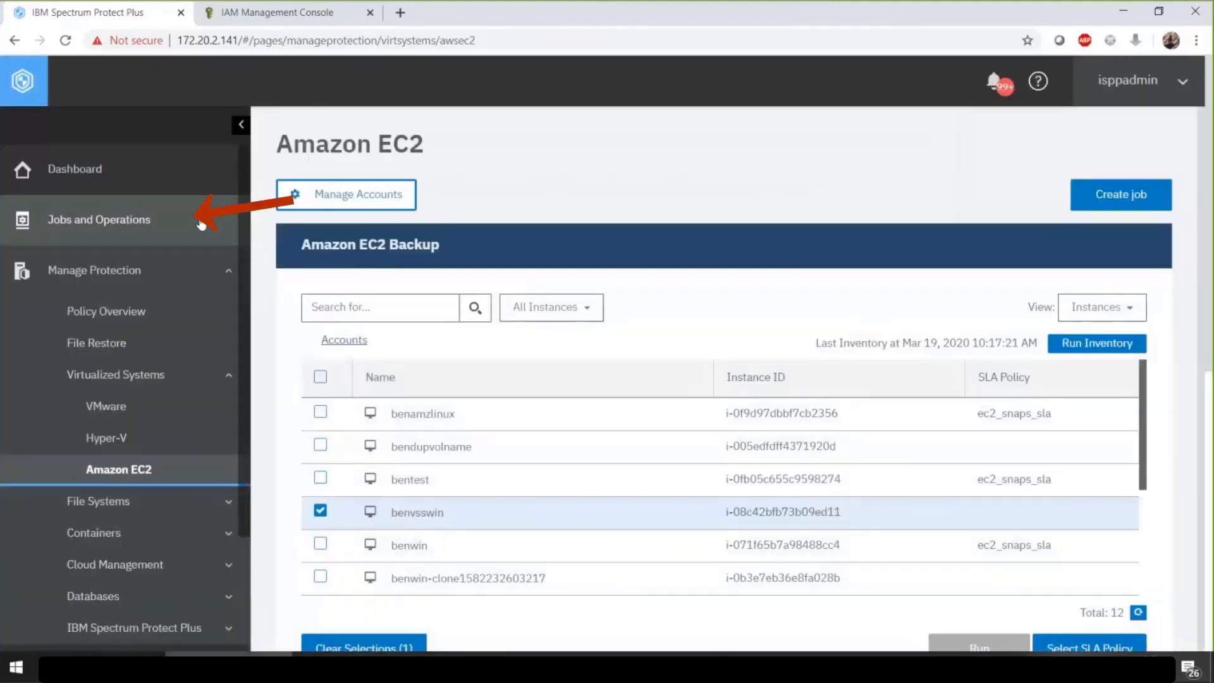
Open the running jobs in Jobs and Operations and examine the log of the on-demand restore job.
{"action": "left_click", "coordinate": [201, 223]}
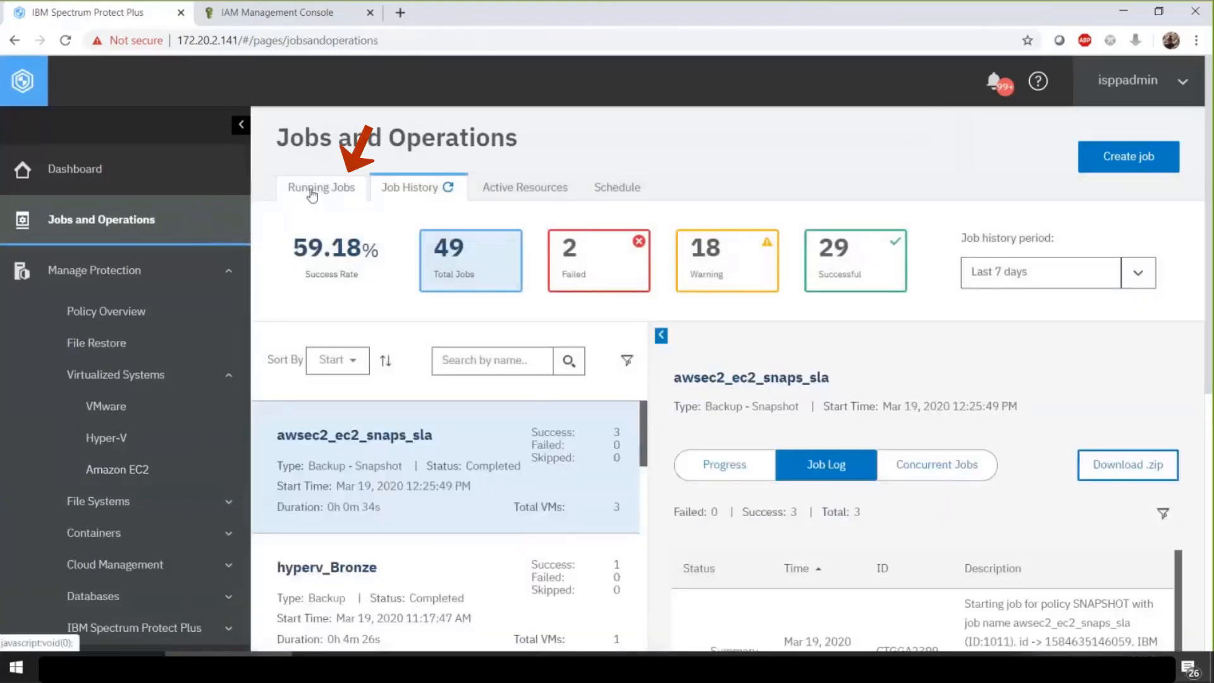
{"action": "left_click", "coordinate": [311, 190]}
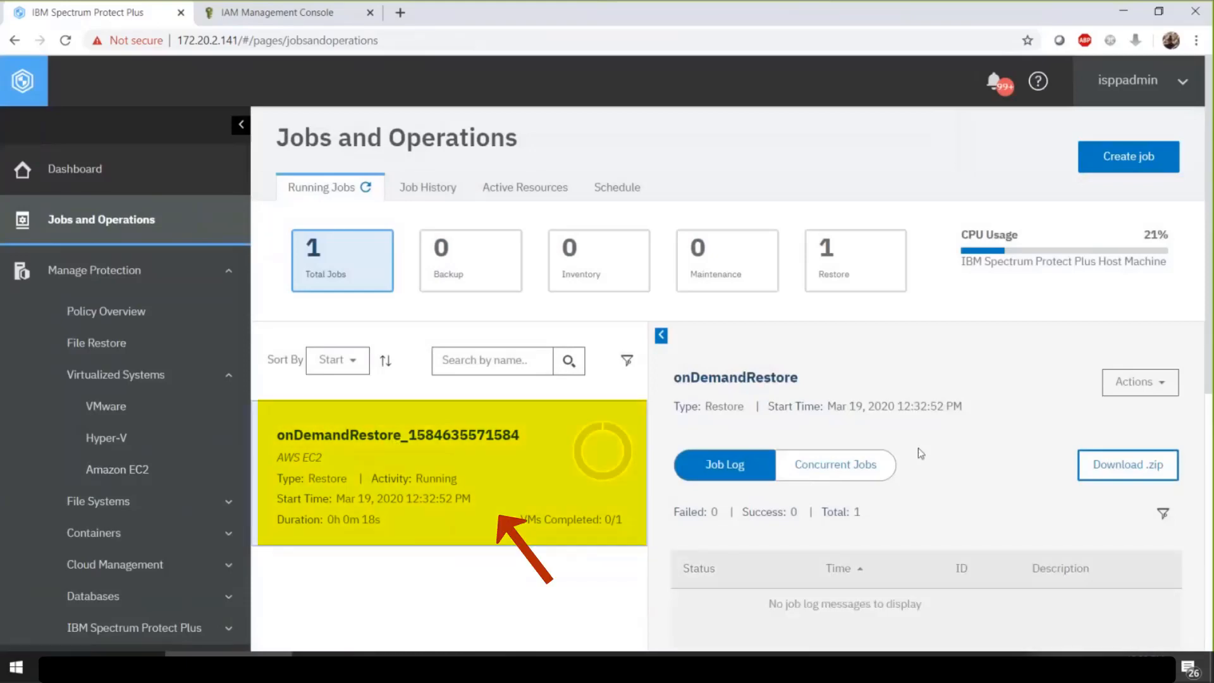
{"action": "scroll", "coordinate": [918, 448], "scroll_direction": "down", "scroll_amount": 3}
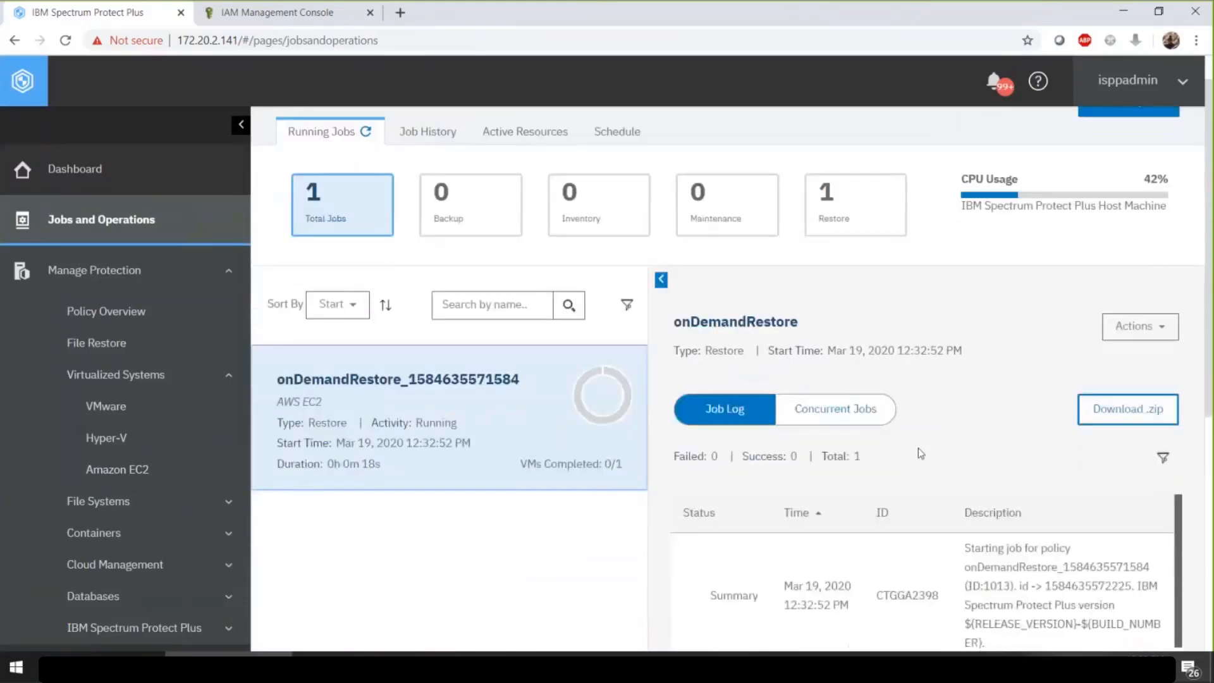
{"action": "scroll", "coordinate": [918, 448], "scroll_direction": "down", "scroll_amount": 10}
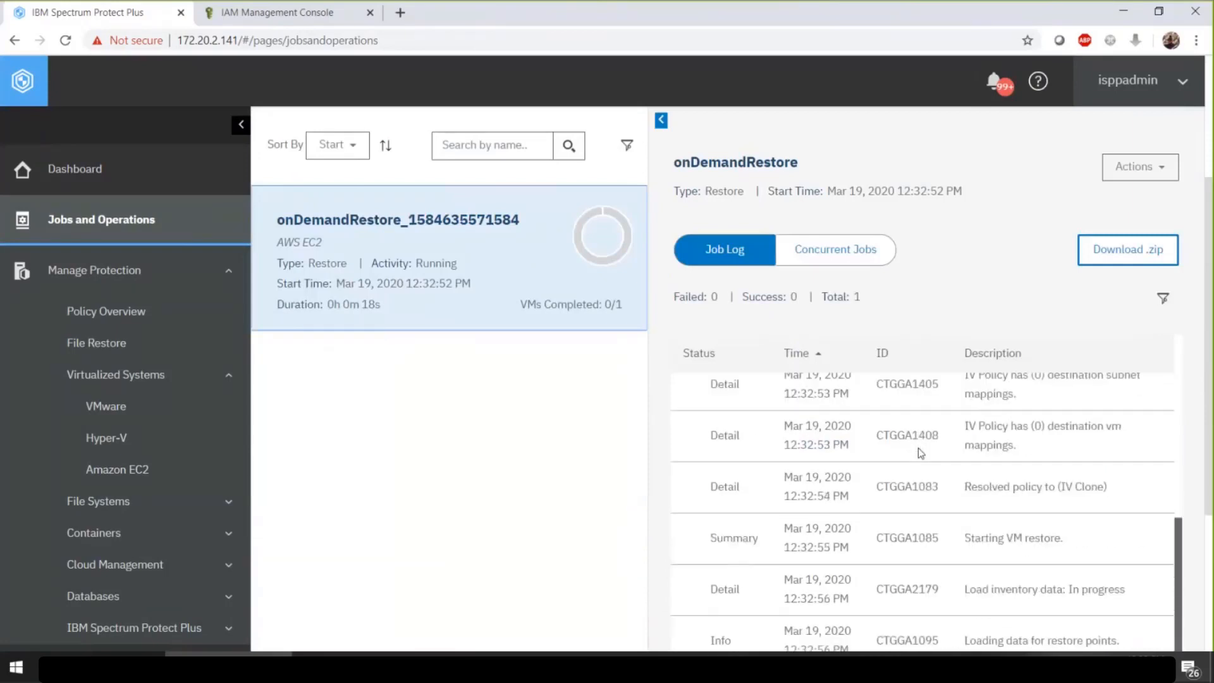
{"action": "scroll", "coordinate": [918, 448], "scroll_direction": "down", "scroll_amount": 4}
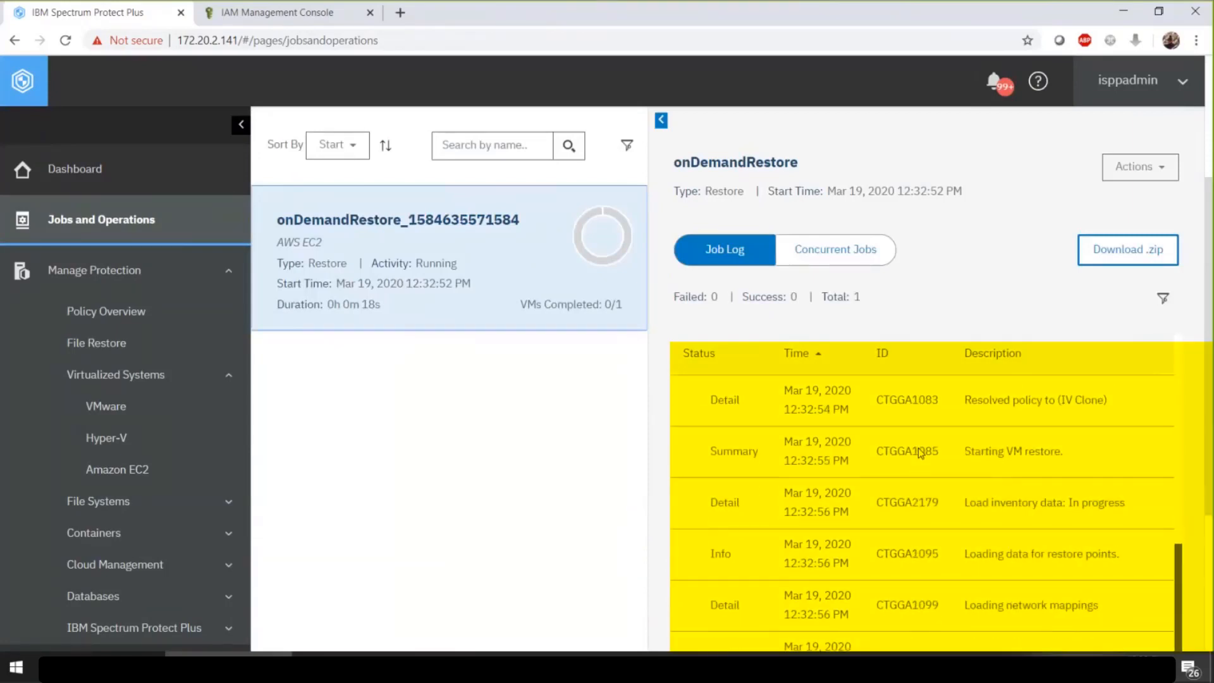
{"action": "scroll", "coordinate": [918, 447], "scroll_direction": "down", "scroll_amount": 6}
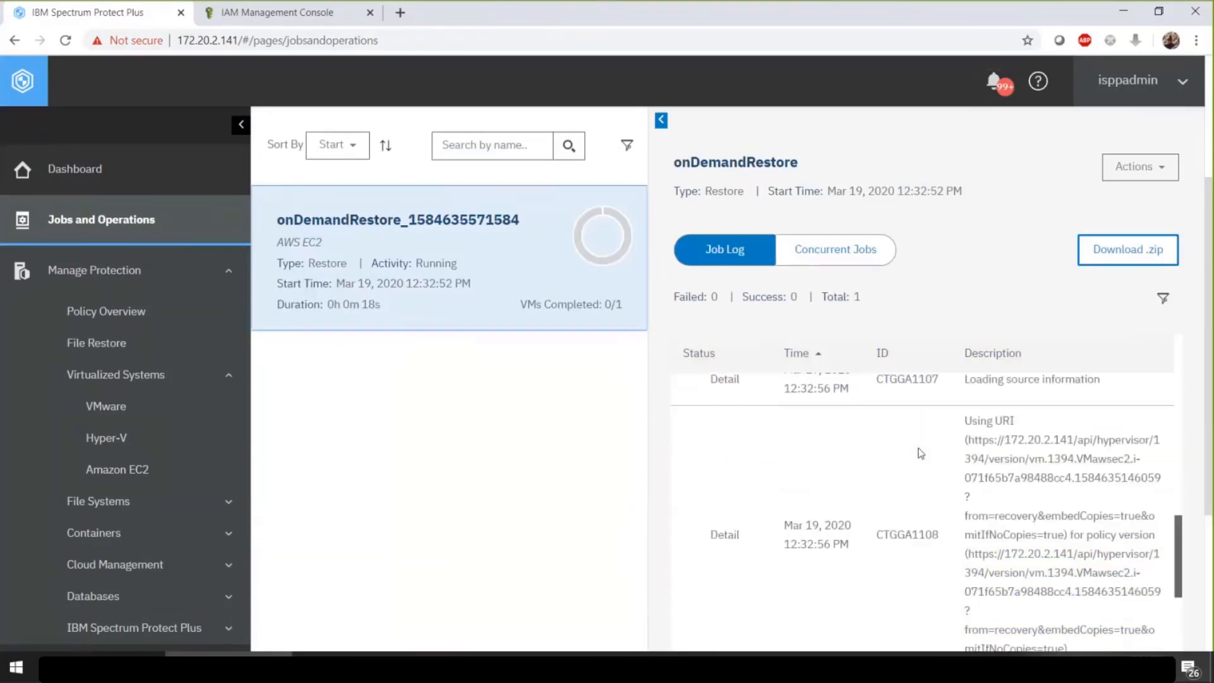
{"action": "scroll", "coordinate": [1012, 421], "scroll_direction": "down", "scroll_amount": 8}
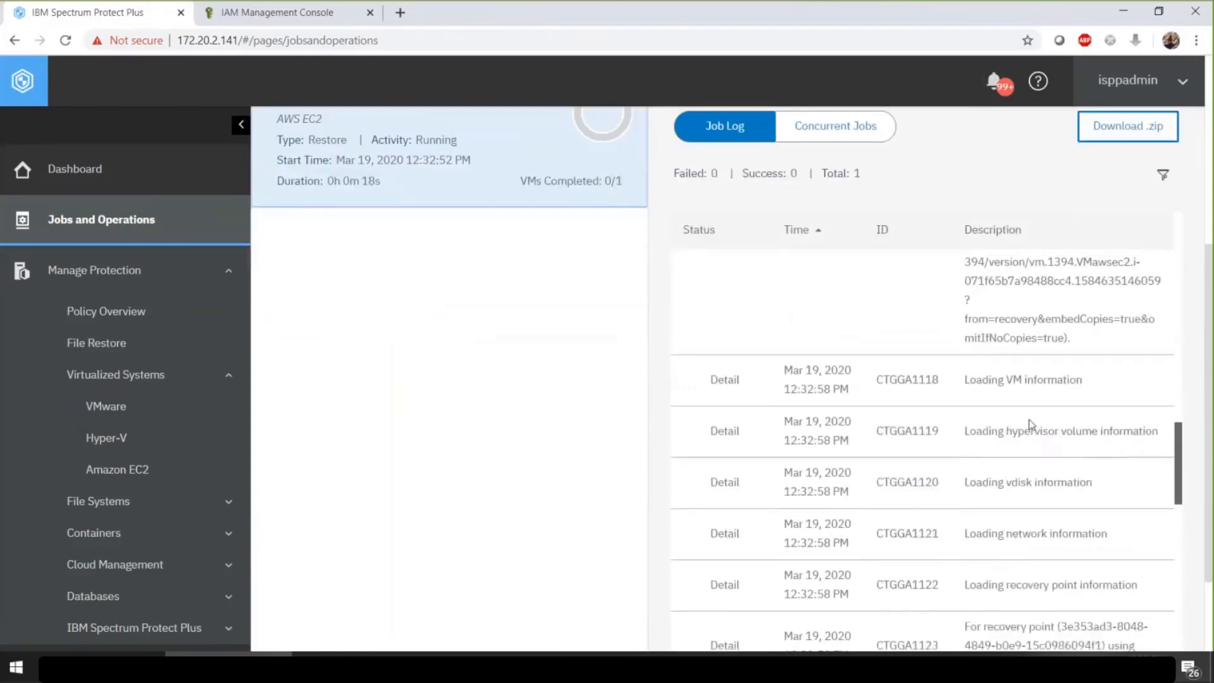
{"action": "scroll", "coordinate": [1031, 420], "scroll_direction": "down", "scroll_amount": 7}
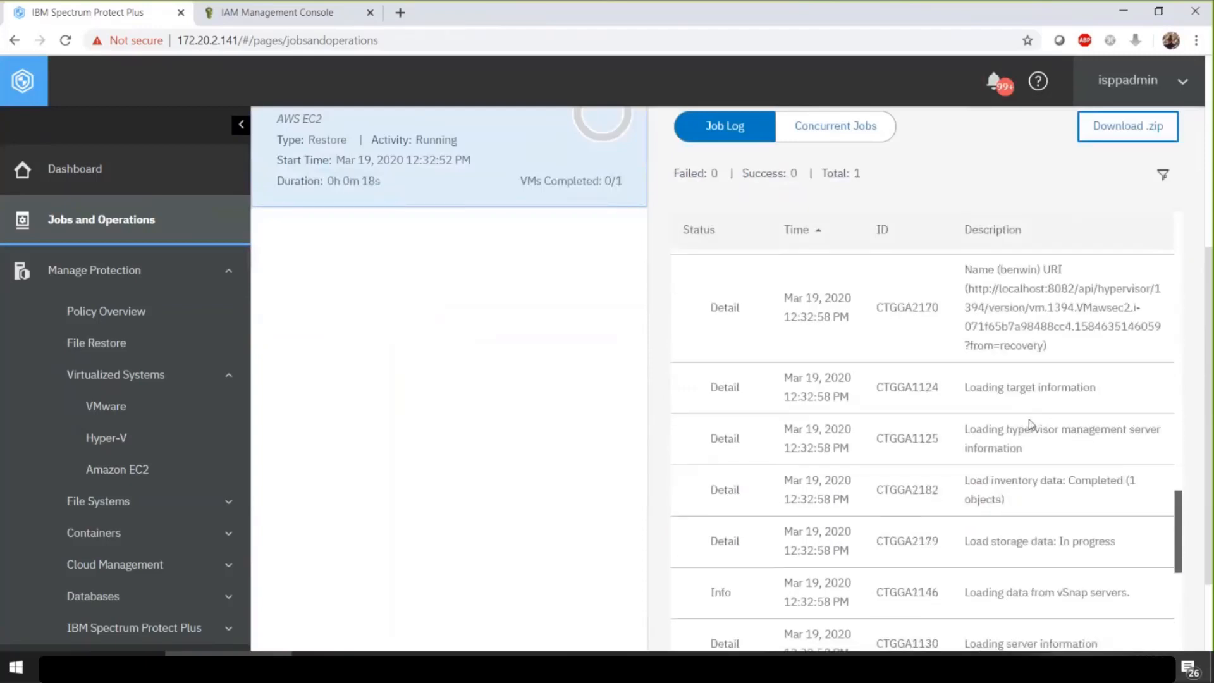
{"action": "scroll", "coordinate": [1031, 424], "scroll_direction": "down", "scroll_amount": 10}
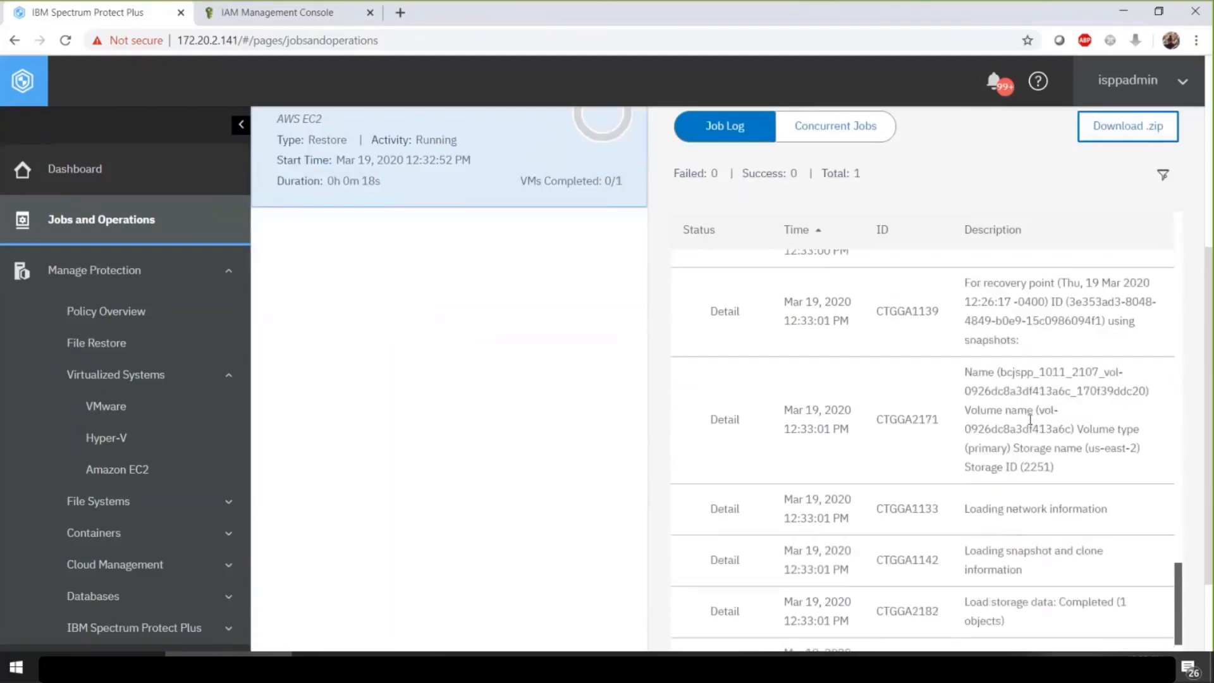
{"action": "scroll", "coordinate": [1031, 422], "scroll_direction": "down", "scroll_amount": 1}
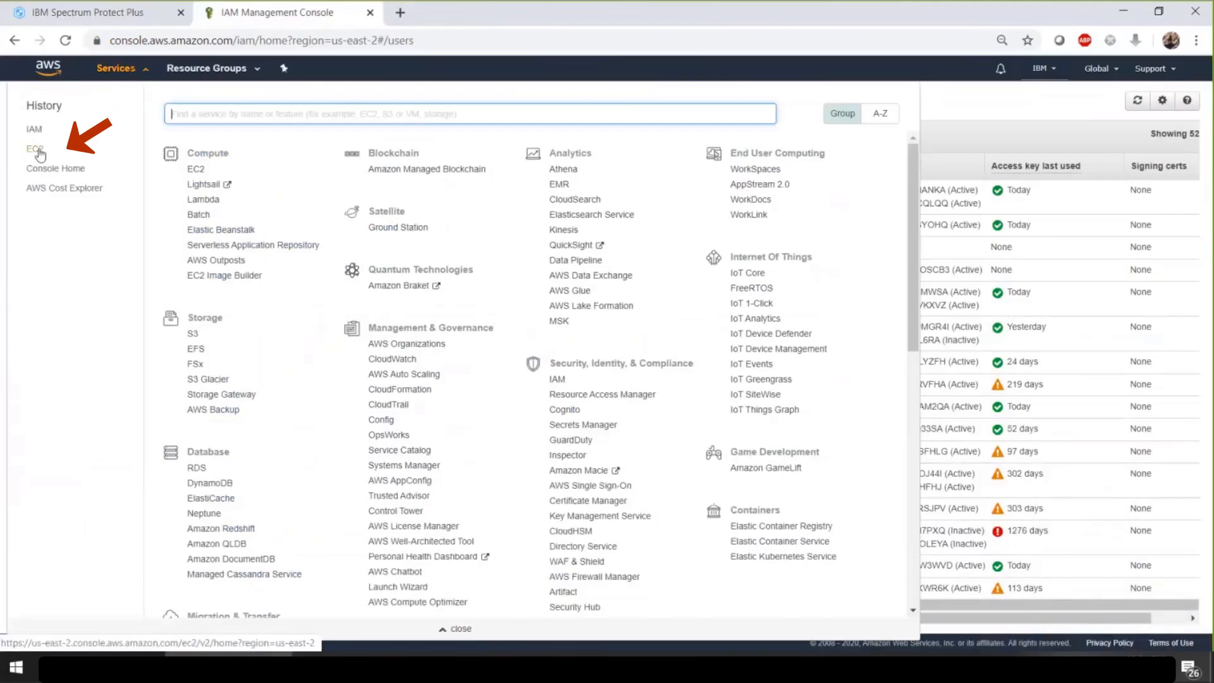
{"action": "left_click", "coordinate": [40, 154]}
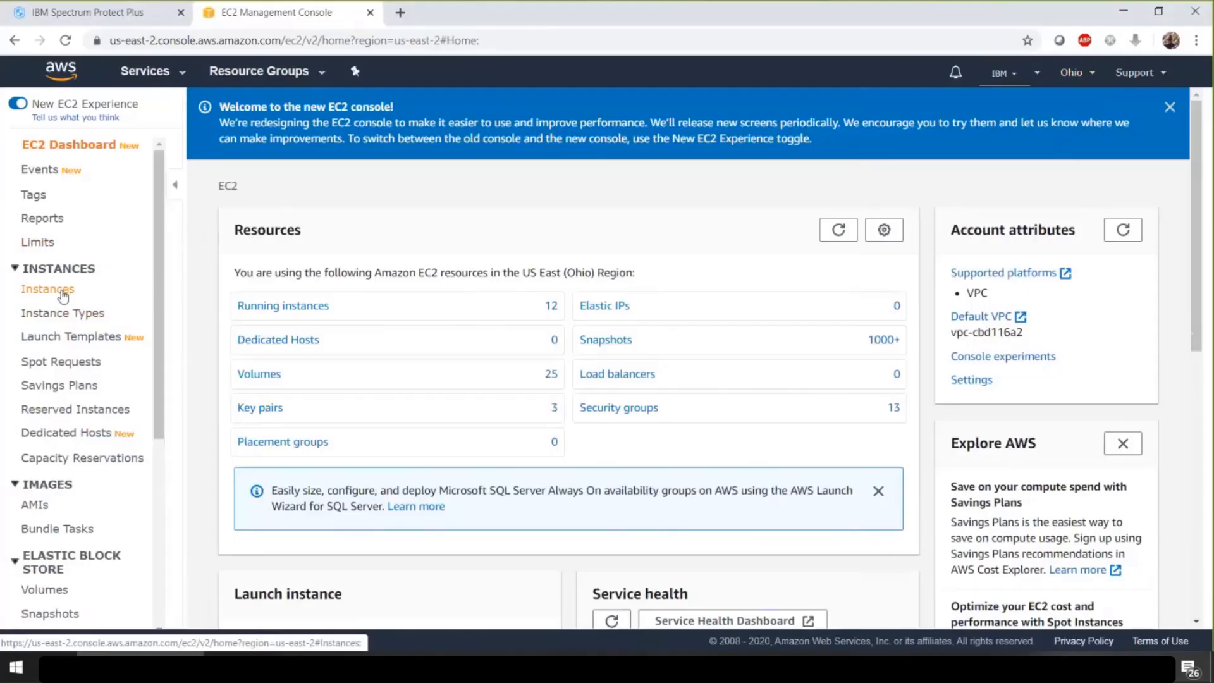
{"action": "left_click", "coordinate": [63, 294]}
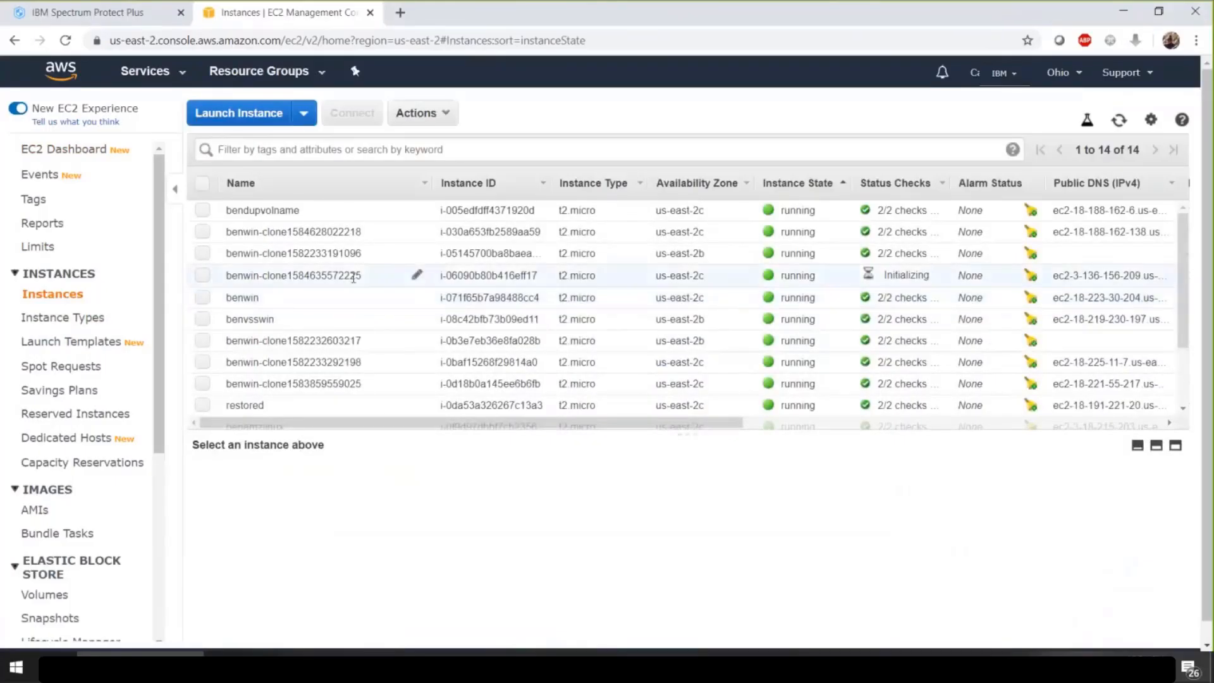
{"action": "left_click", "coordinate": [351, 277]}
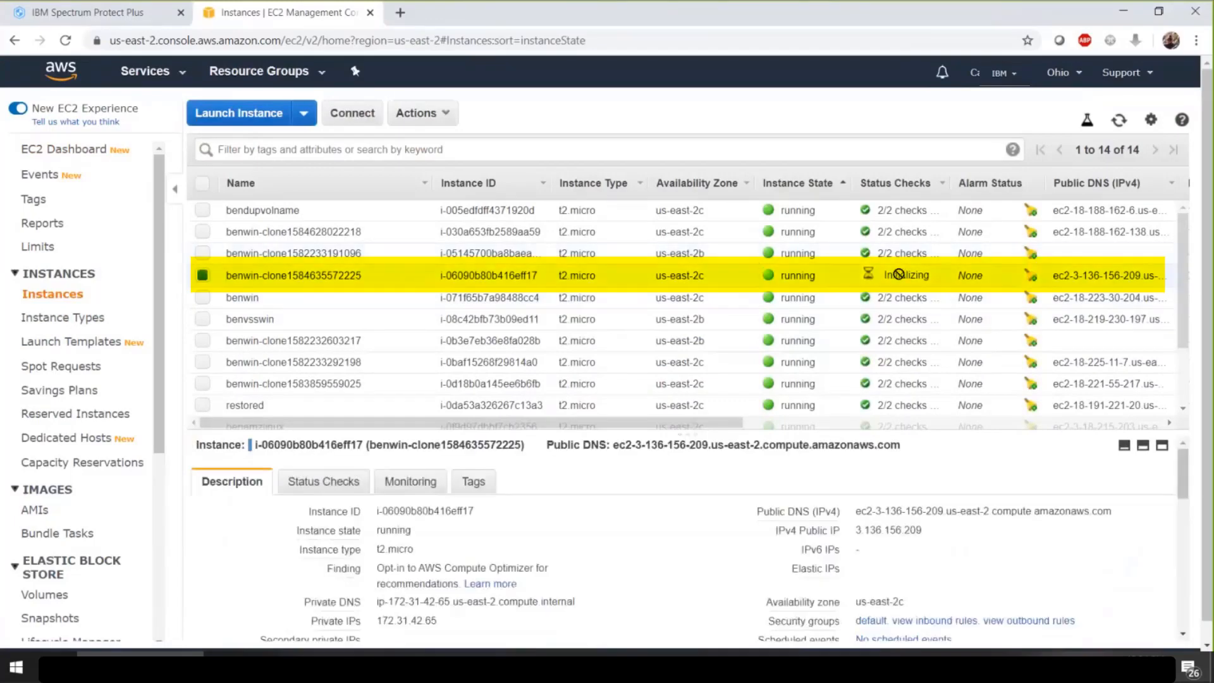
{"action": "double_click", "coordinate": [924, 277]}
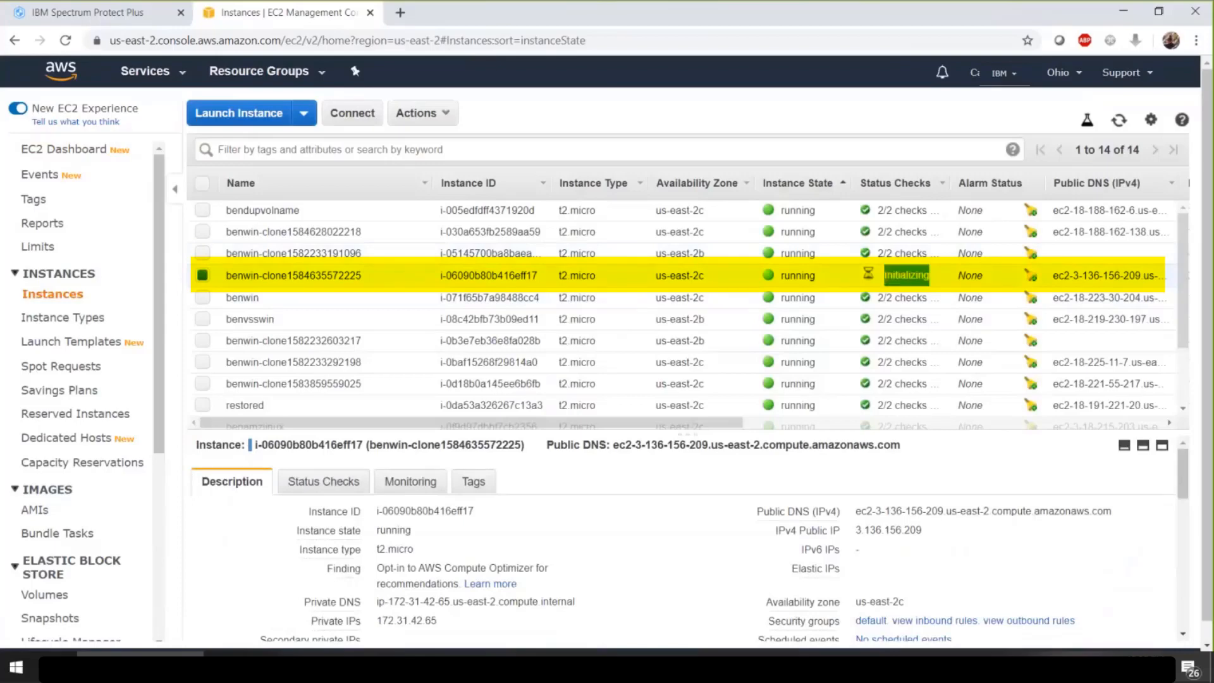
{"action": "left_click", "coordinate": [922, 278]}
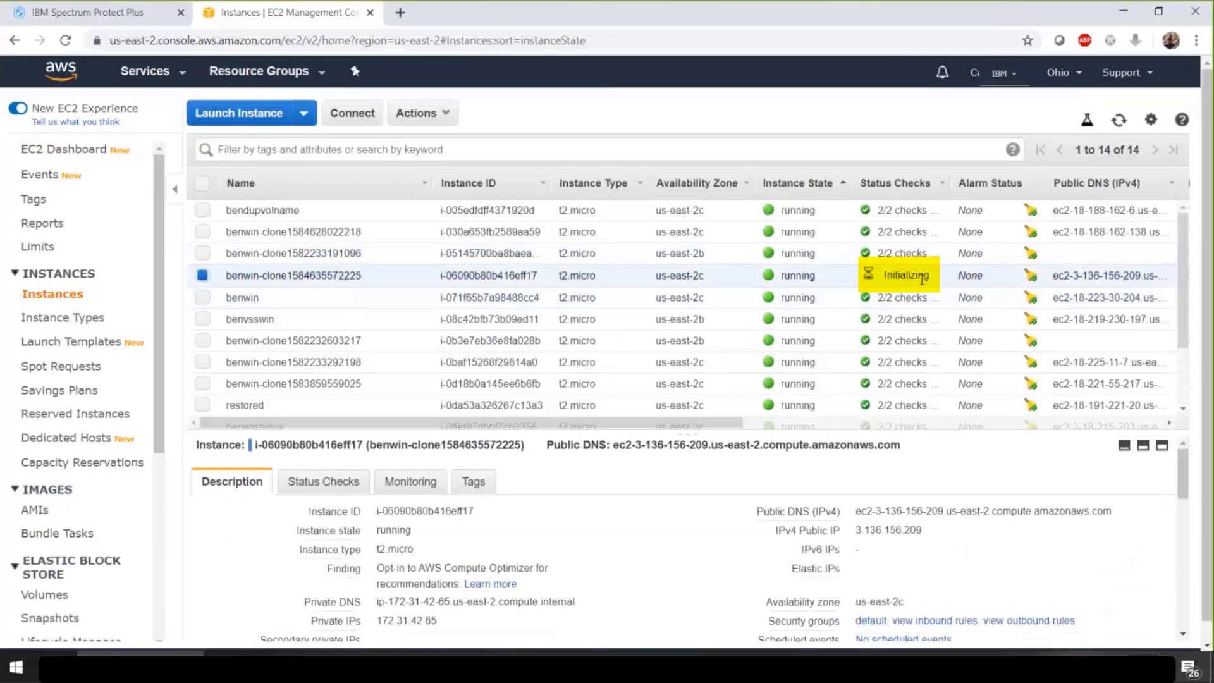